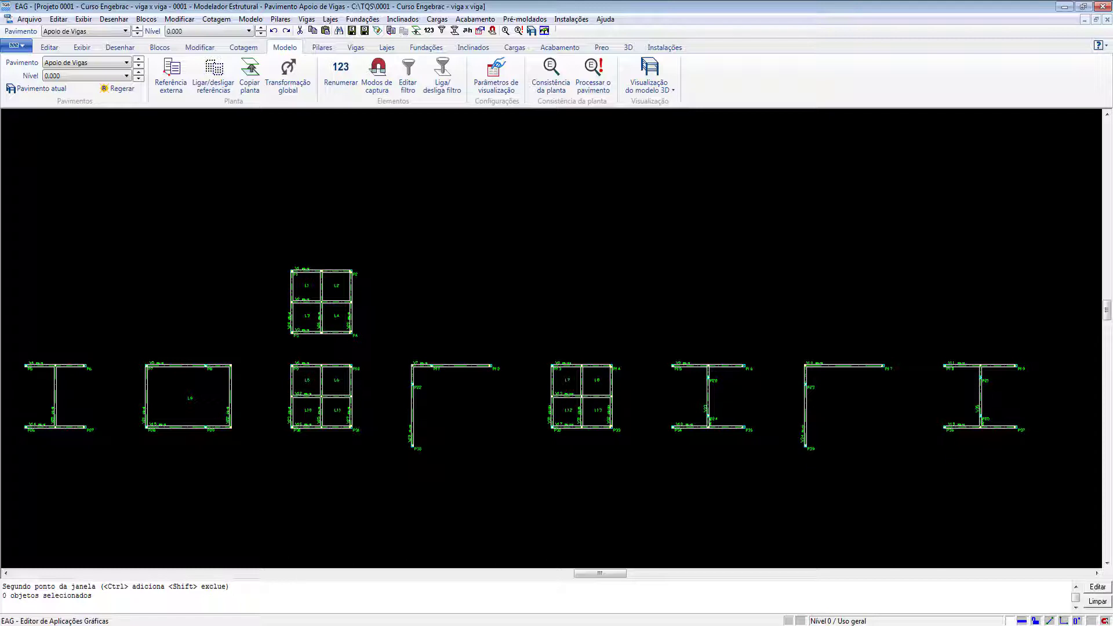
Define the crossing of beams V4 and V20 with V4 as the beam that receives the load.
middle_click_drag(128, 255, 163, 242)
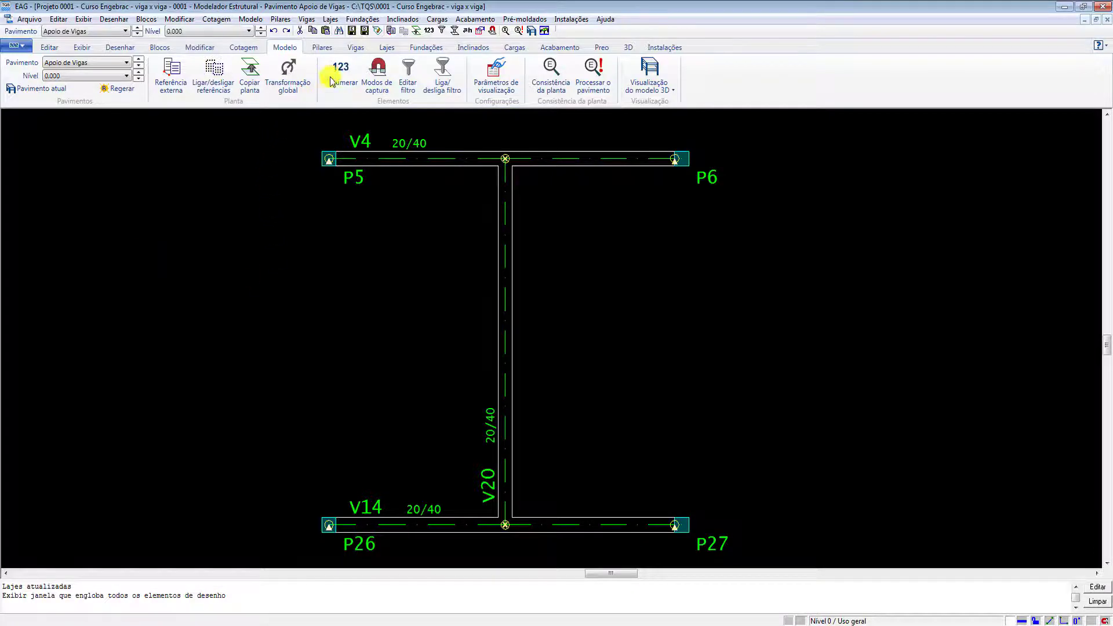
left_click(355, 47)
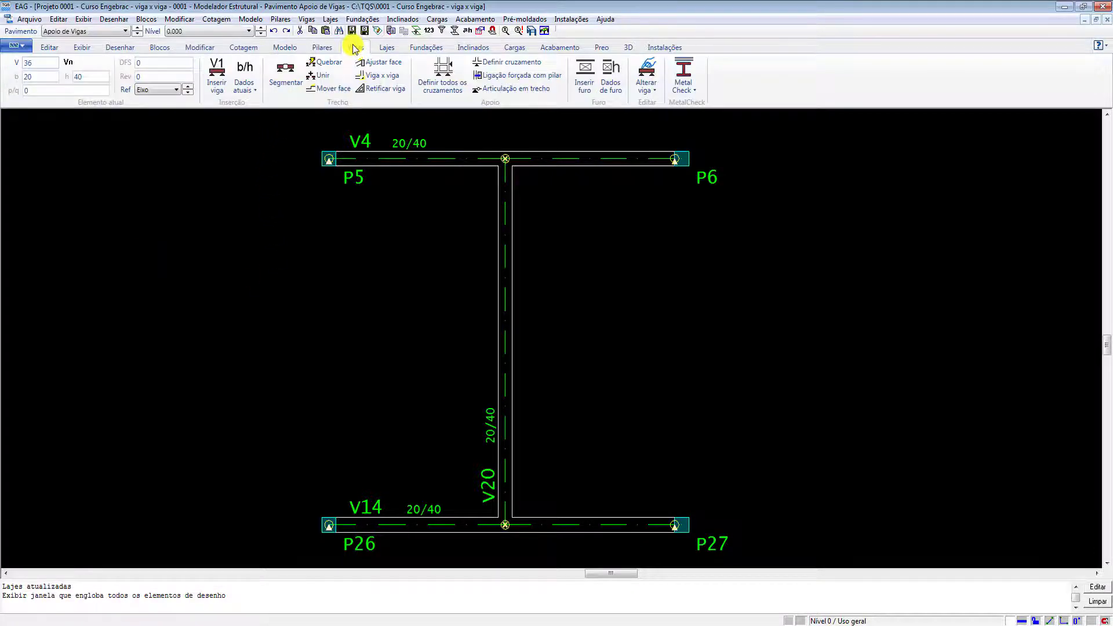
left_click(508, 61)
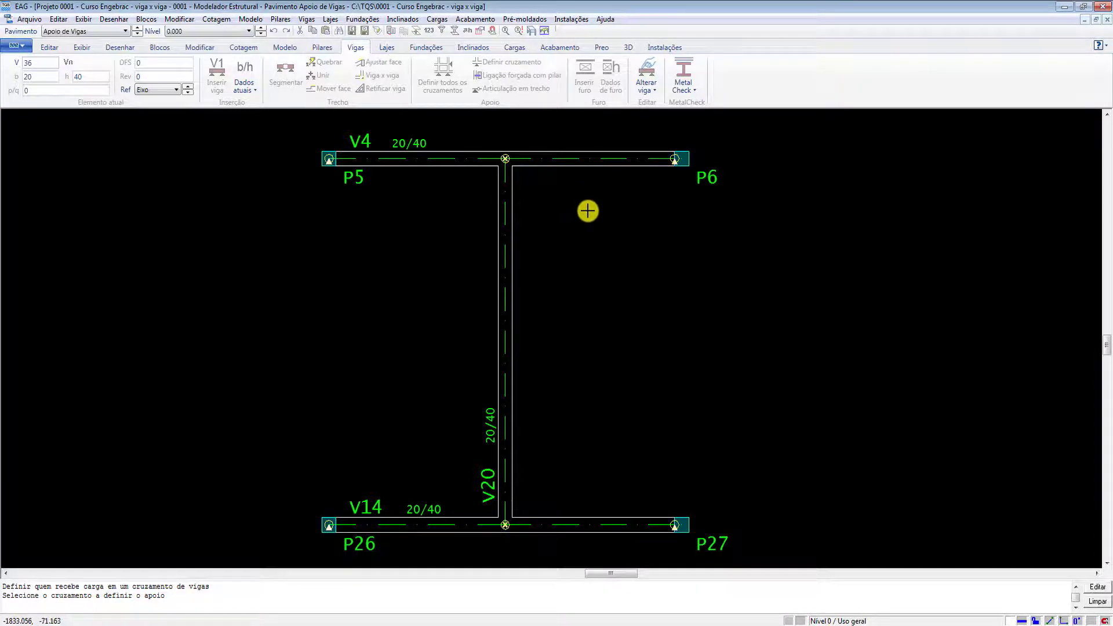
left_click(493, 146)
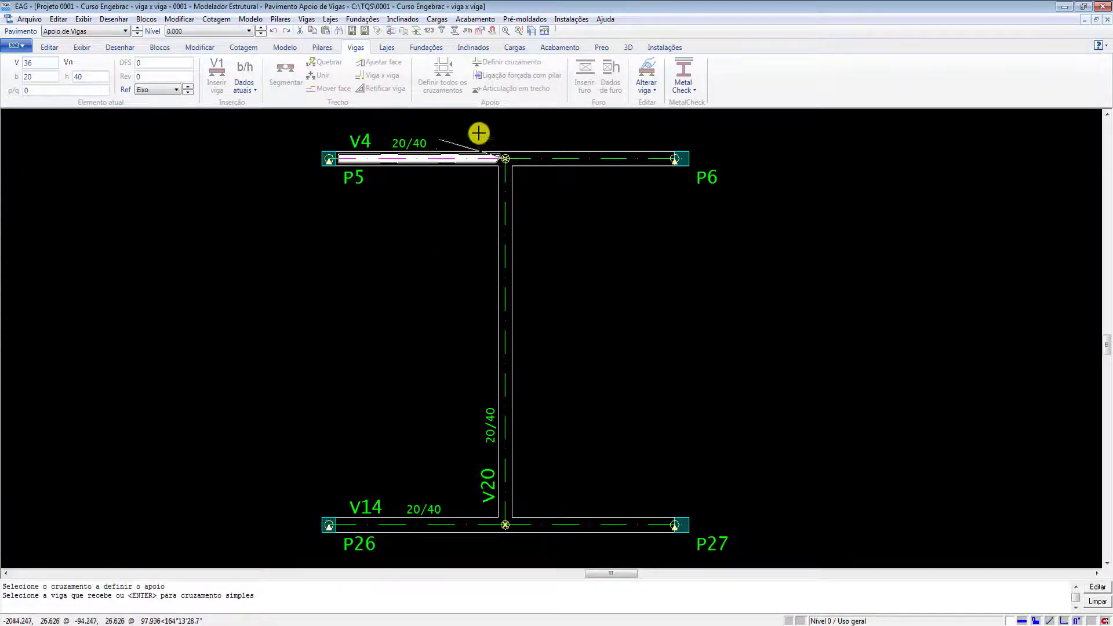
left_click(360, 138)
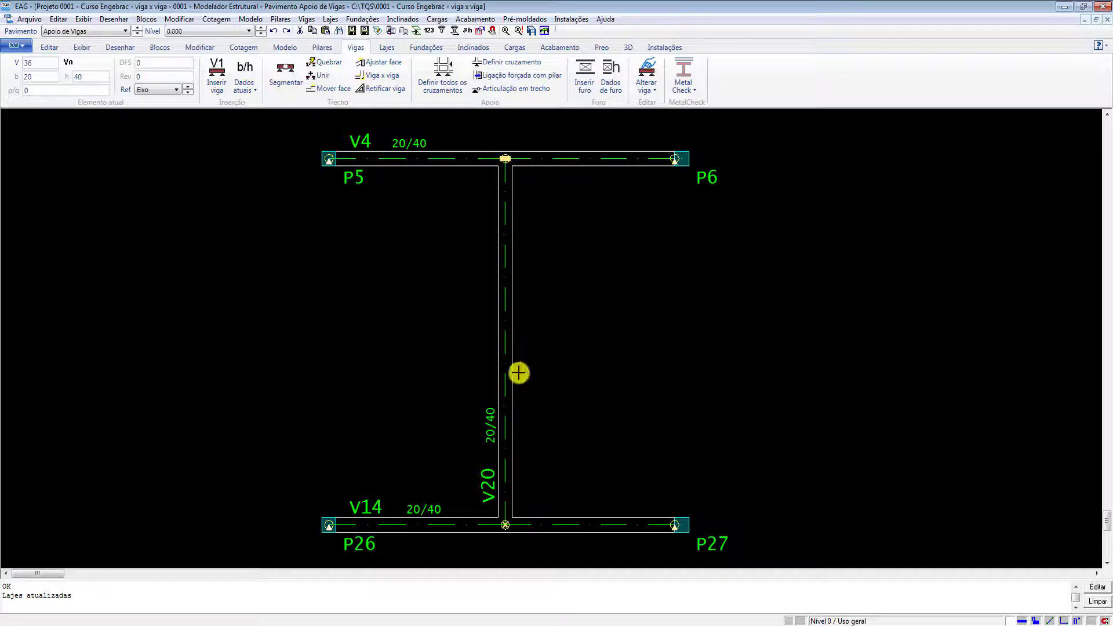
Define the crossing of beams V14 and V20 with V14 as the beam that receives the load.
left_click(484, 62)
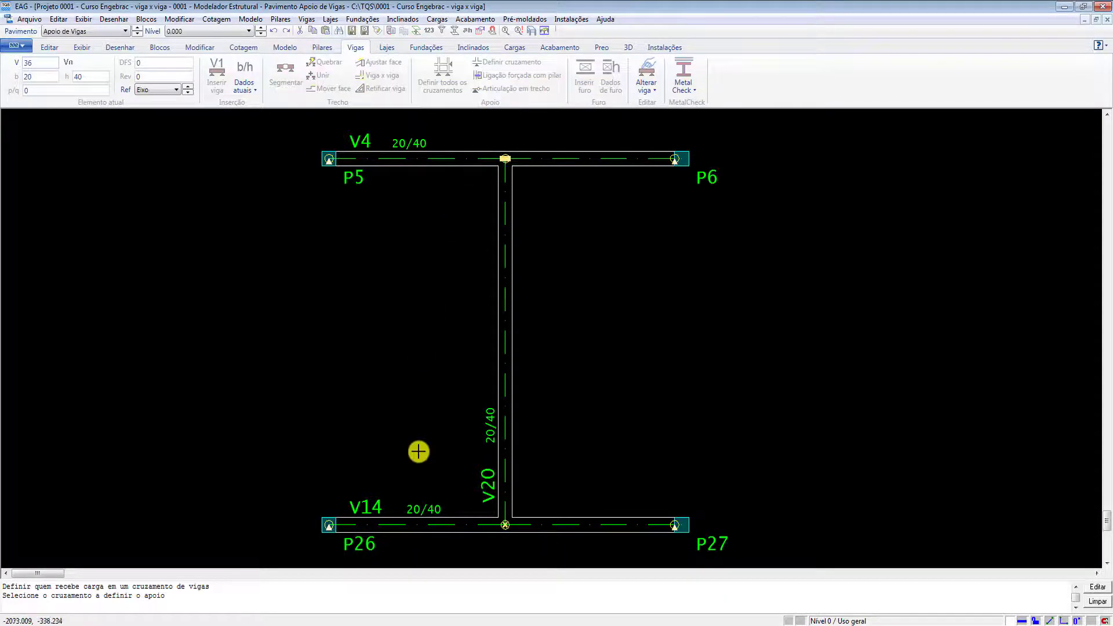
left_click(505, 525)
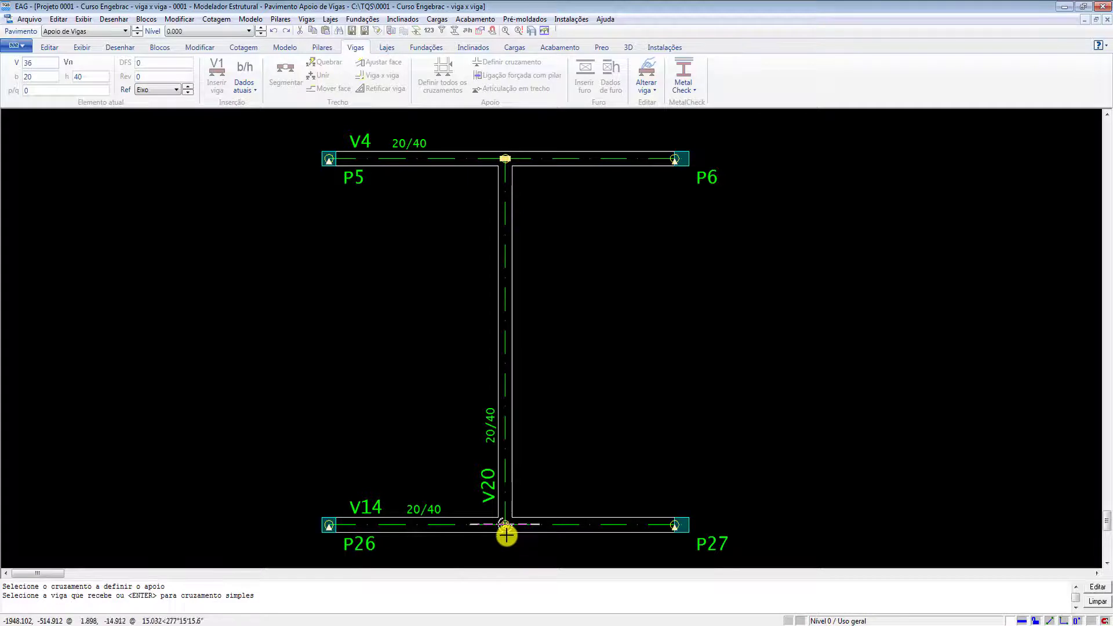
left_click(374, 493)
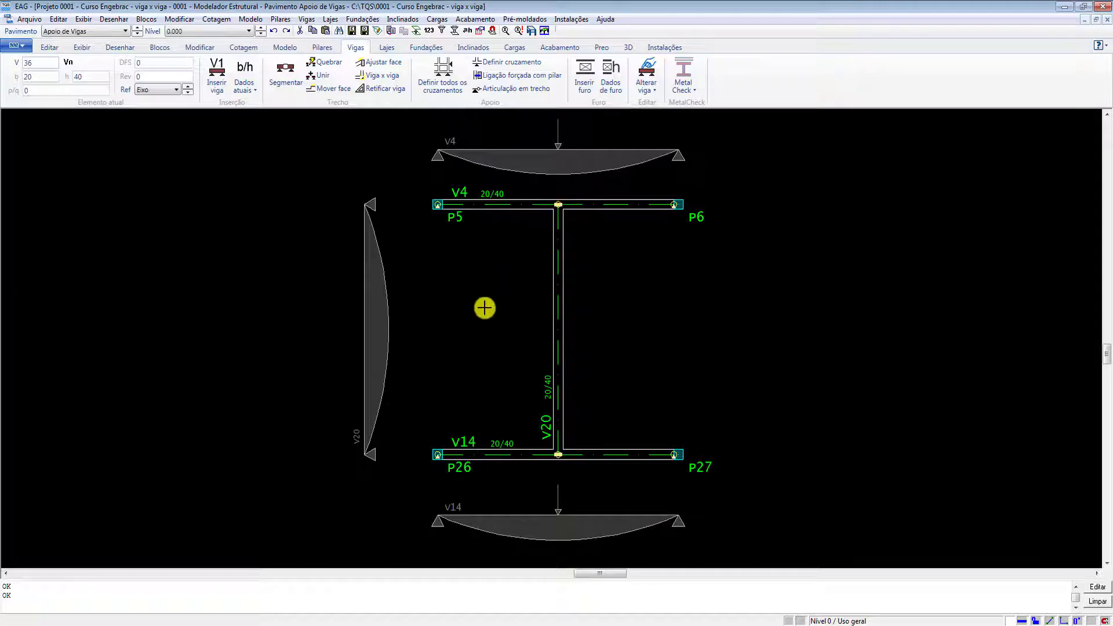
Redefine the crossings of V20 with V4 and V14 so that V20 is the receiving beam at both.
left_click(443, 75)
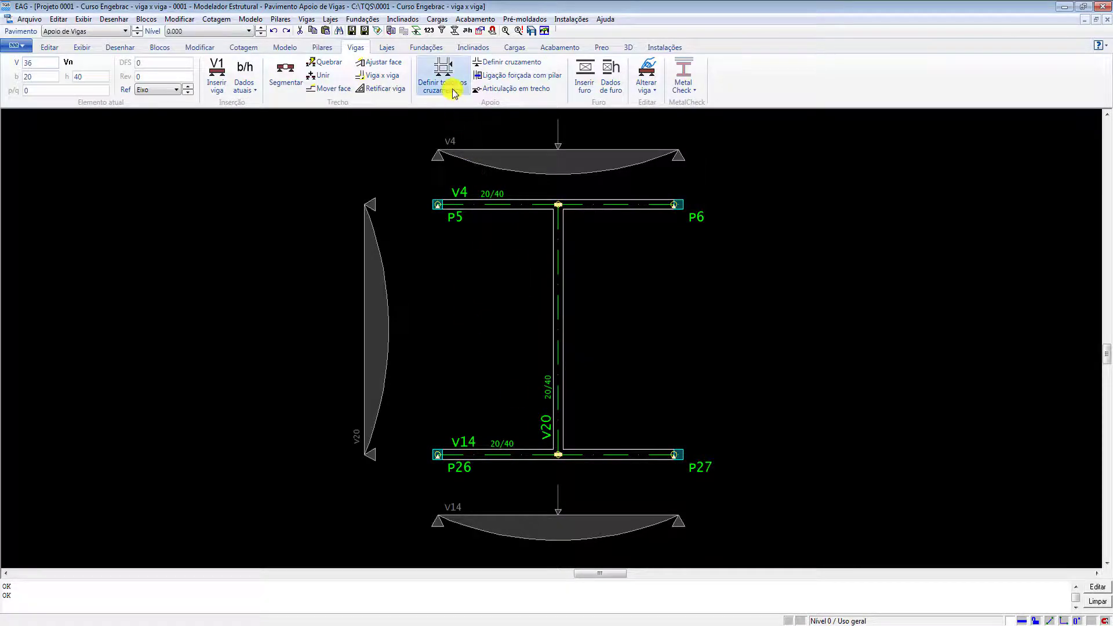
left_click(564, 204)
left_click(542, 444)
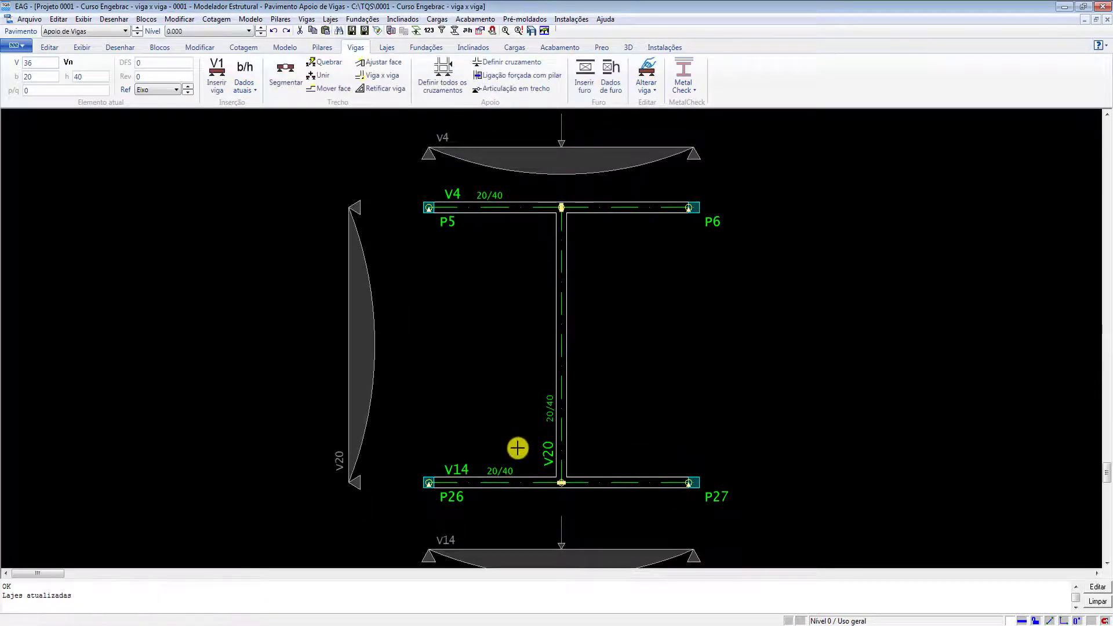
key("Return")
left_click(556, 481)
left_click(549, 455)
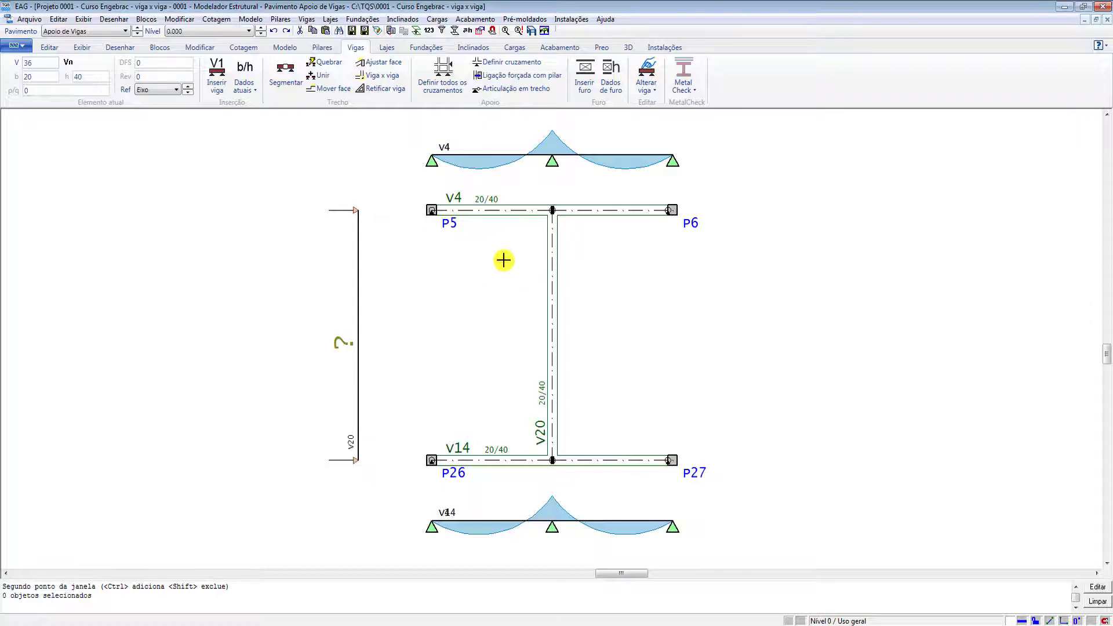
Start redefining the support at the V4–V20 crossing and view the My moment diagram of the V4, V14 and V20 beams.
left_click(504, 62)
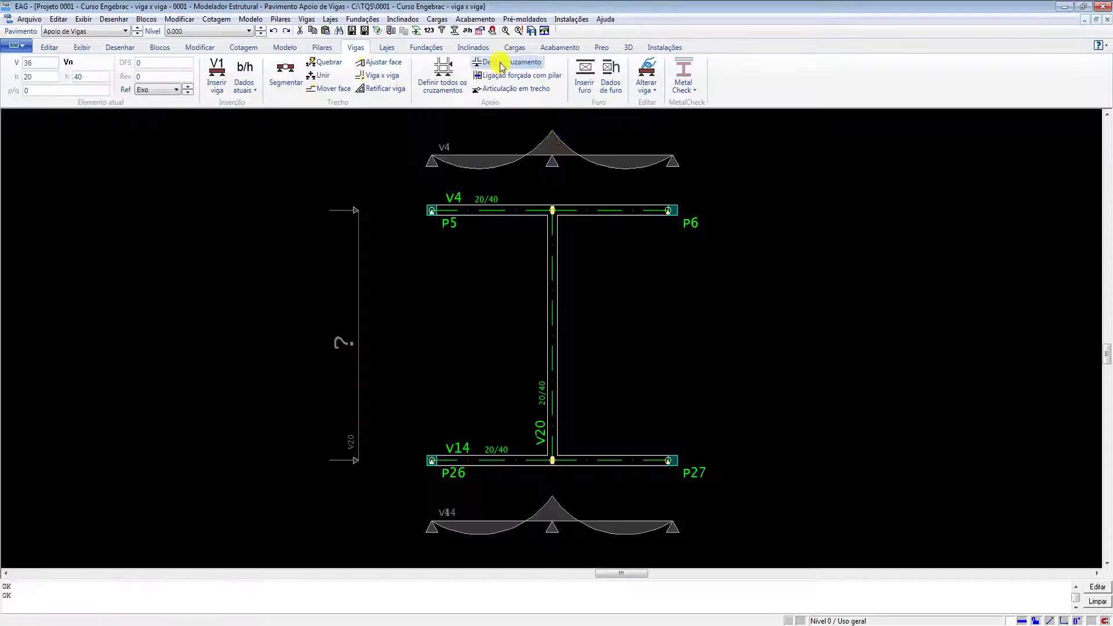
left_click(552, 210)
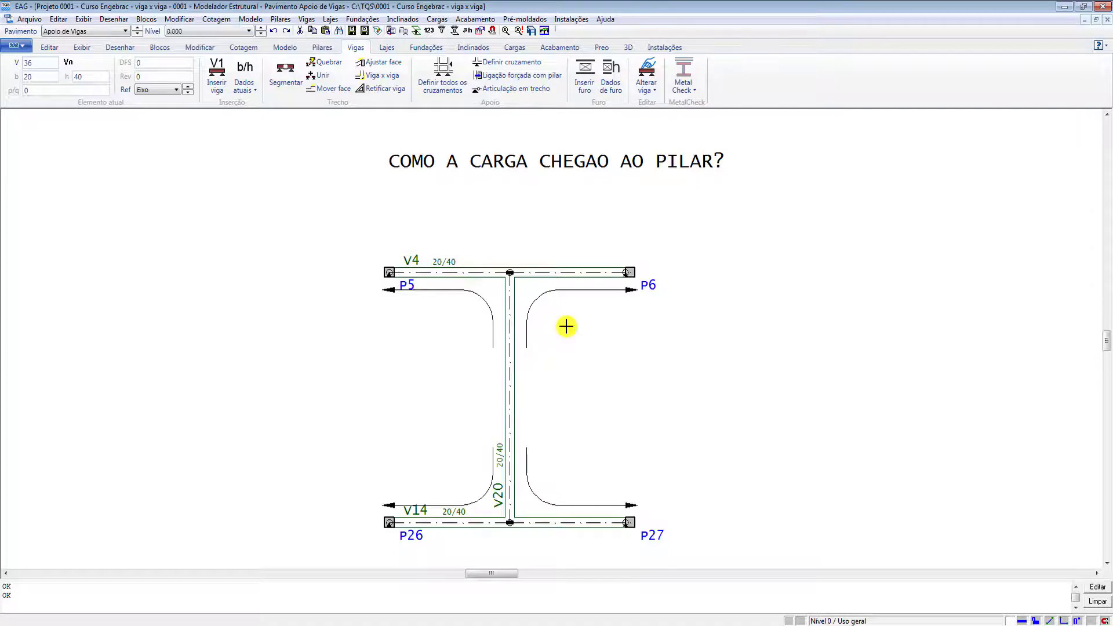
key("F12")
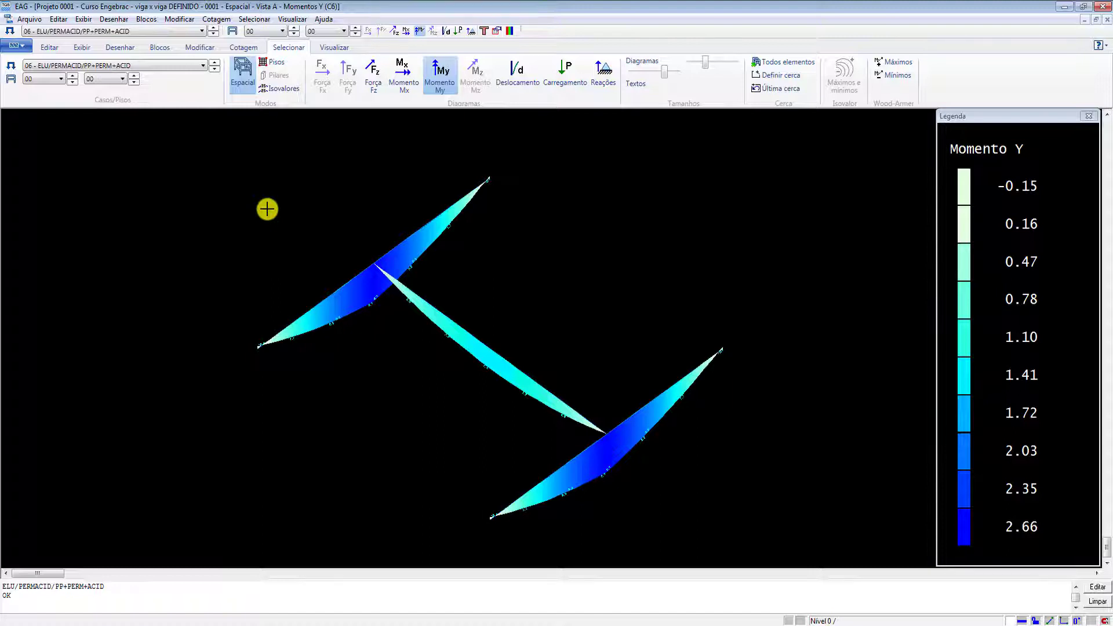
key("ctrl+Tab")
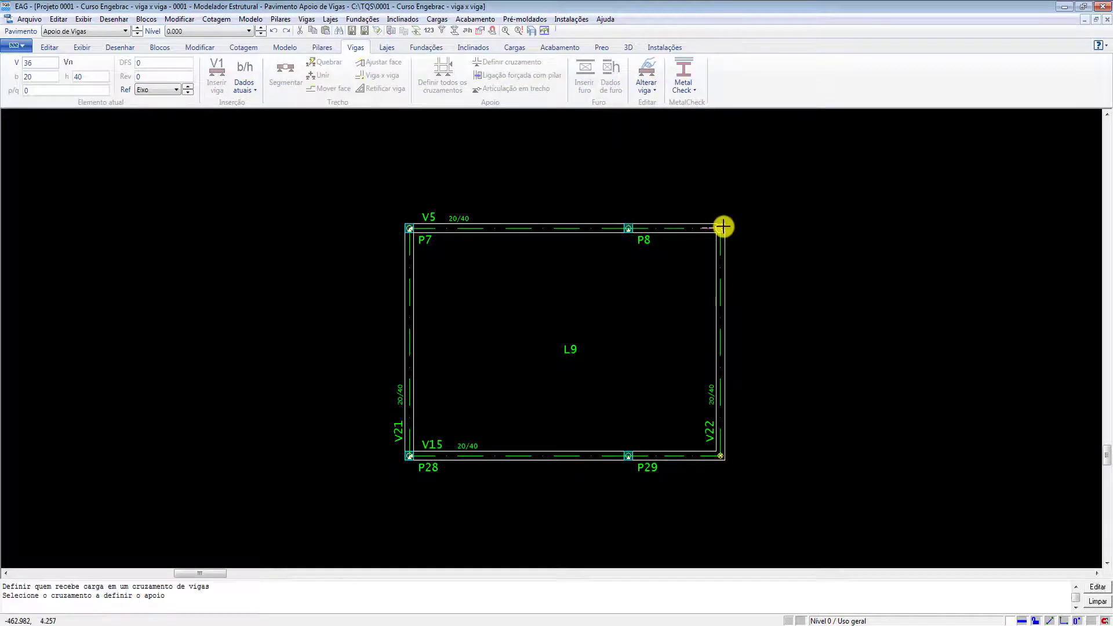
Set V5 and V15 as the receiving beams at their crossings with V22 and view the My moment diagram around slab L9.
left_click(721, 227)
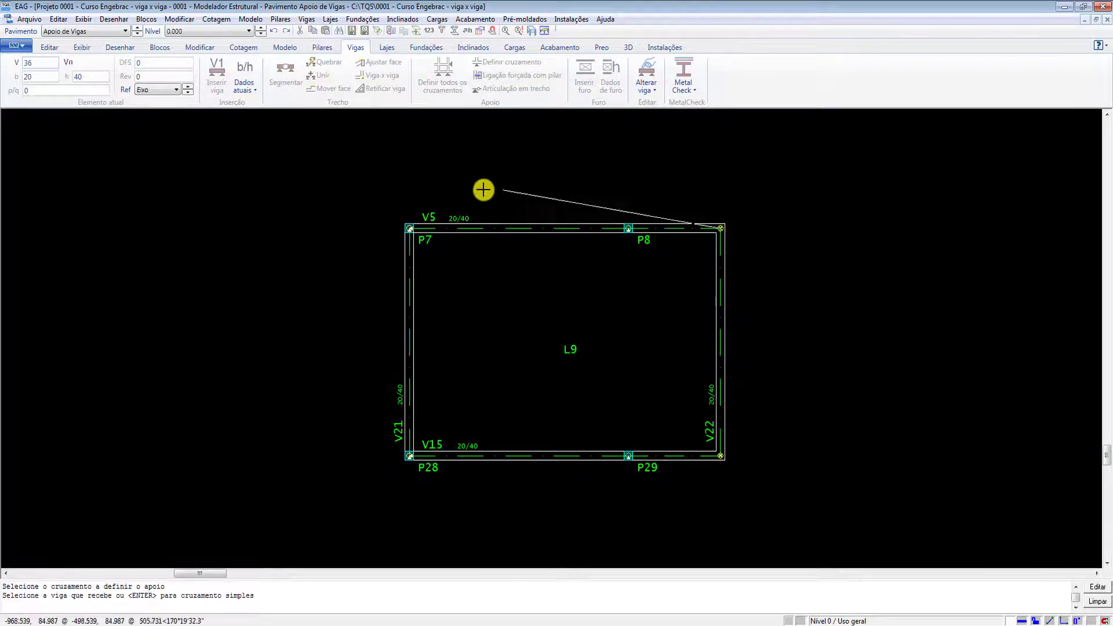
left_click(432, 205)
left_click(723, 456)
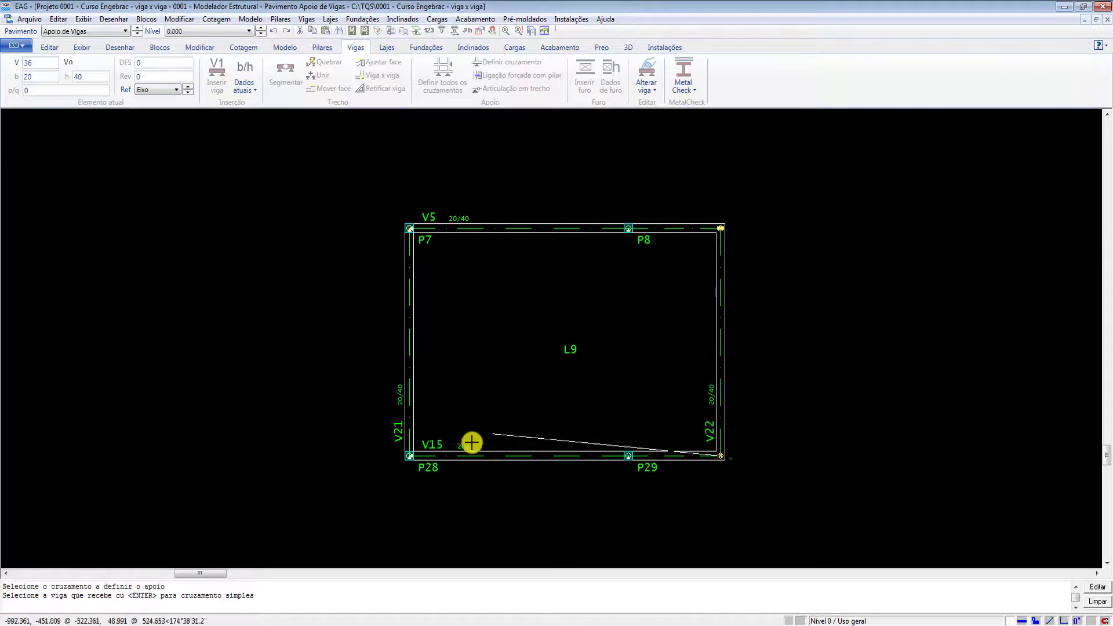
left_click(445, 441)
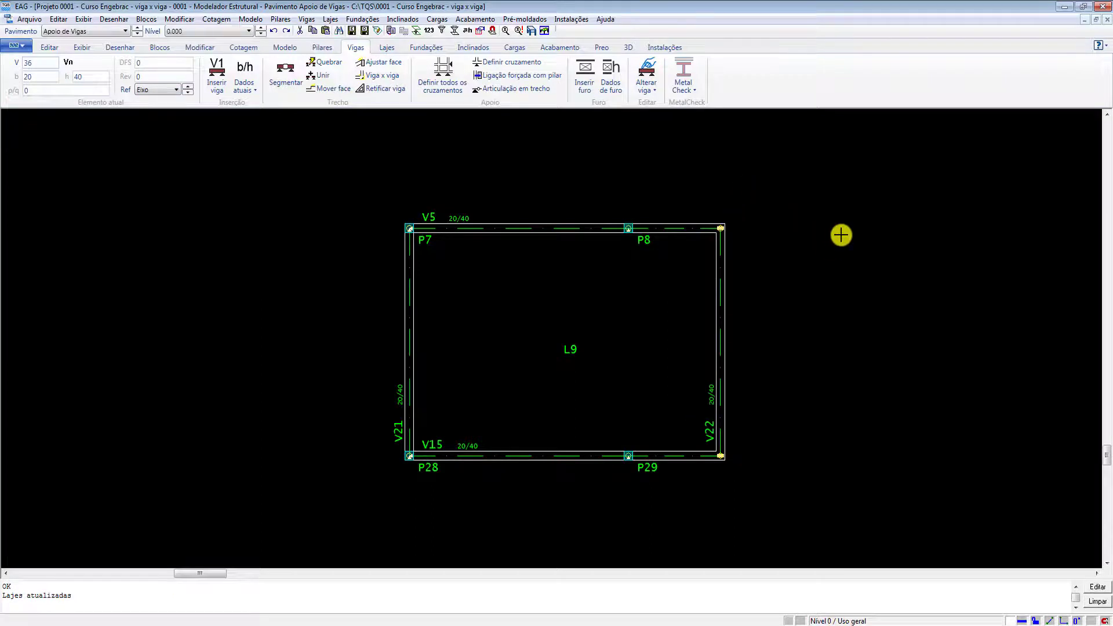
key("ctrl+r")
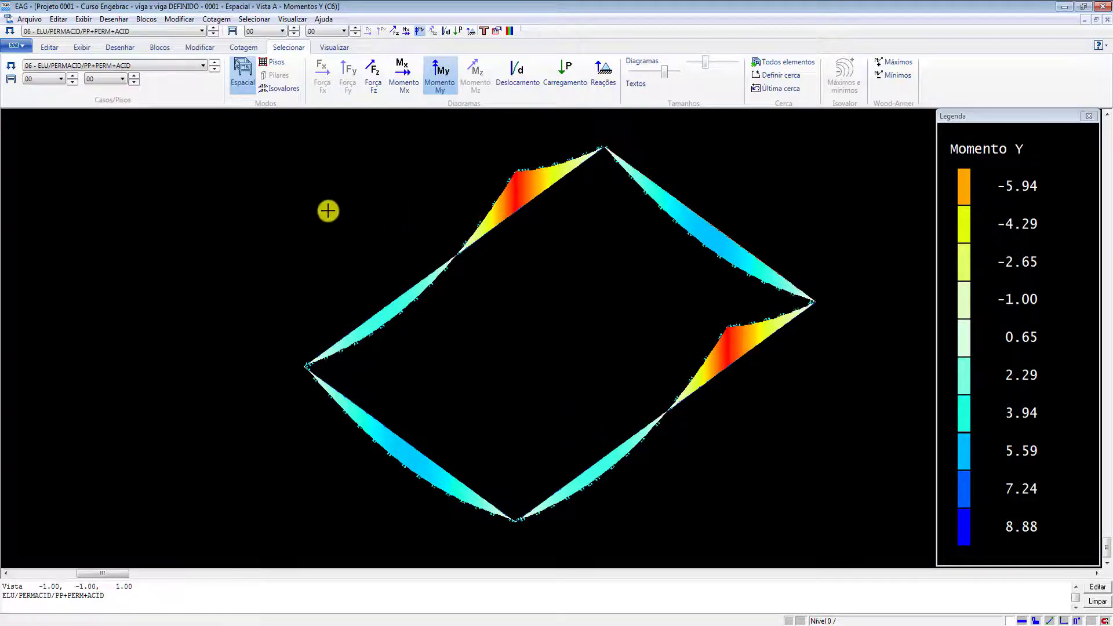
key("alt+Tab")
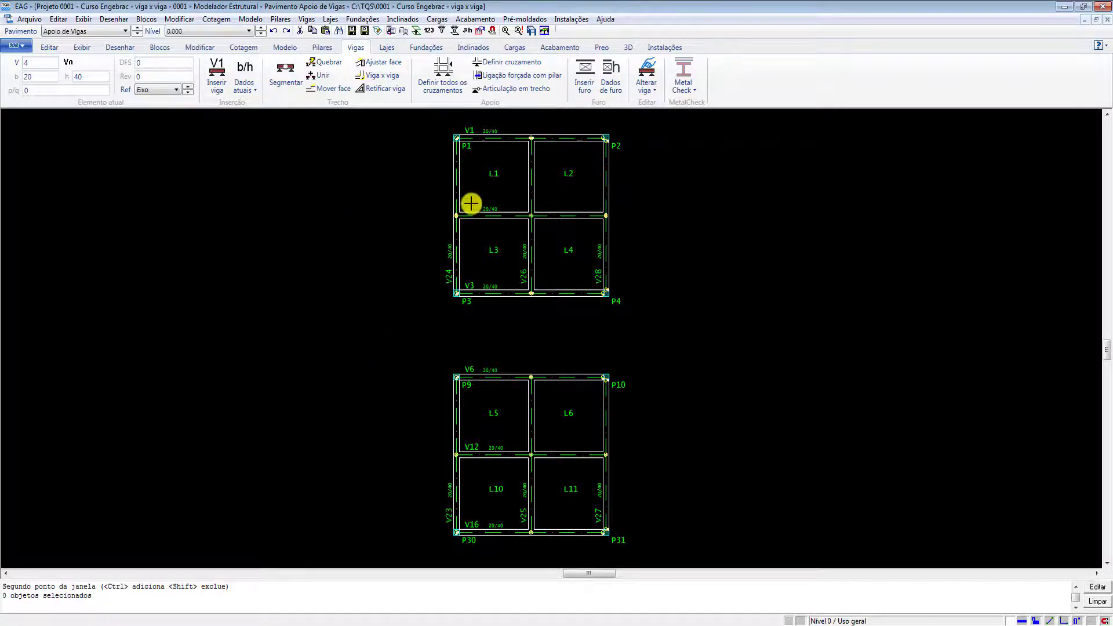
Examine the two four-slab beam grids and the alternative support and moment diagrams drawn for beams V12 and V25.
key("F8")
left_click(419, 122)
left_click(657, 326)
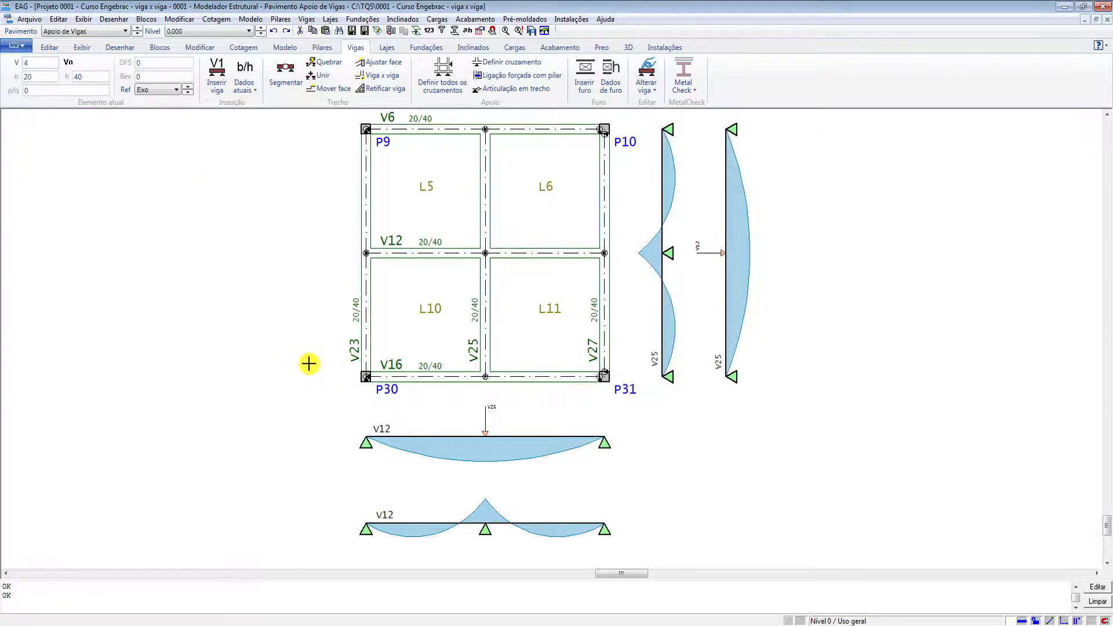
left_click(382, 426)
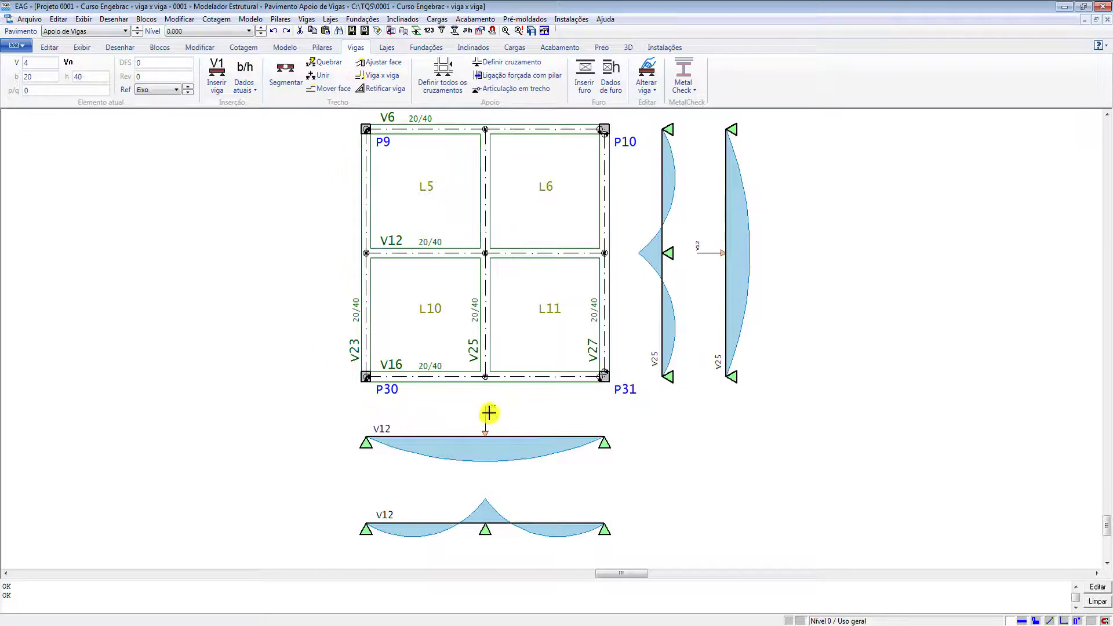
left_click(490, 412)
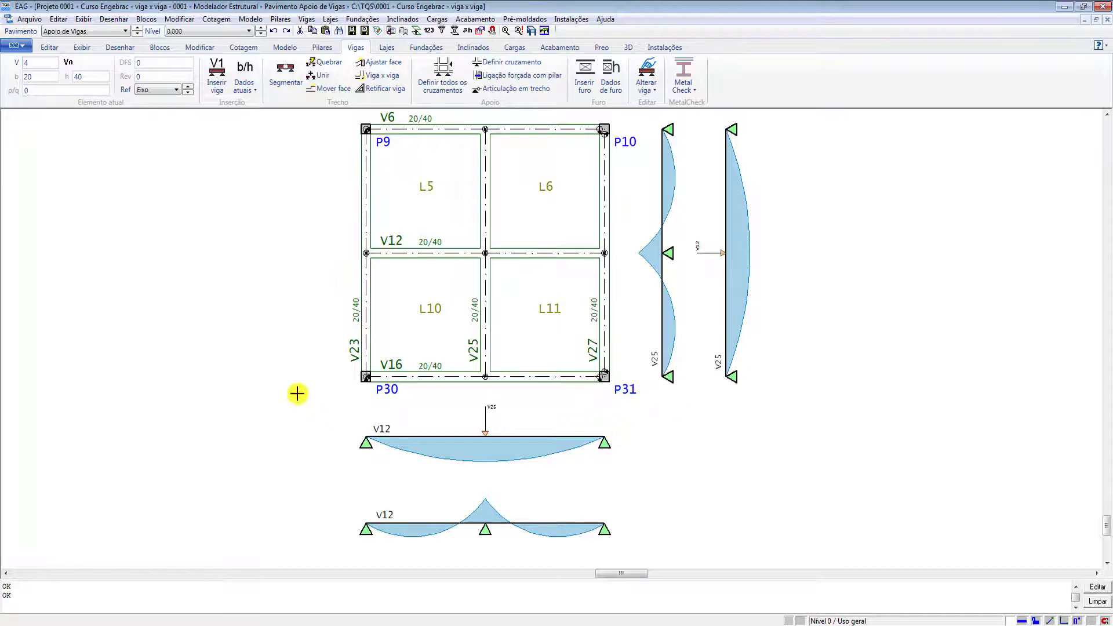
left_click(695, 455)
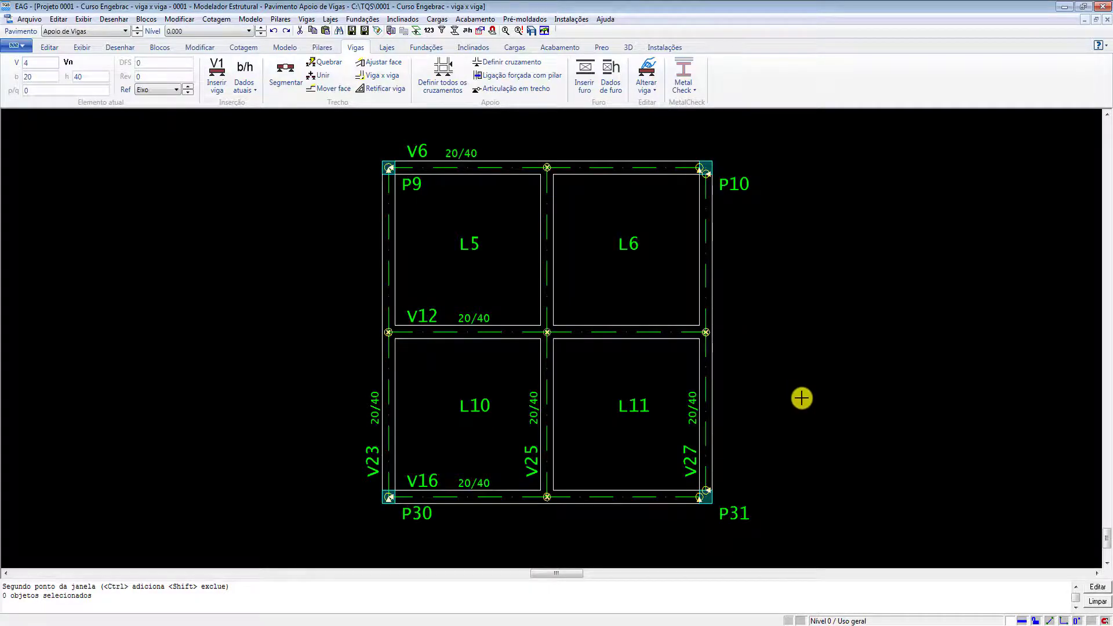
scroll(834, 391, "down", 2)
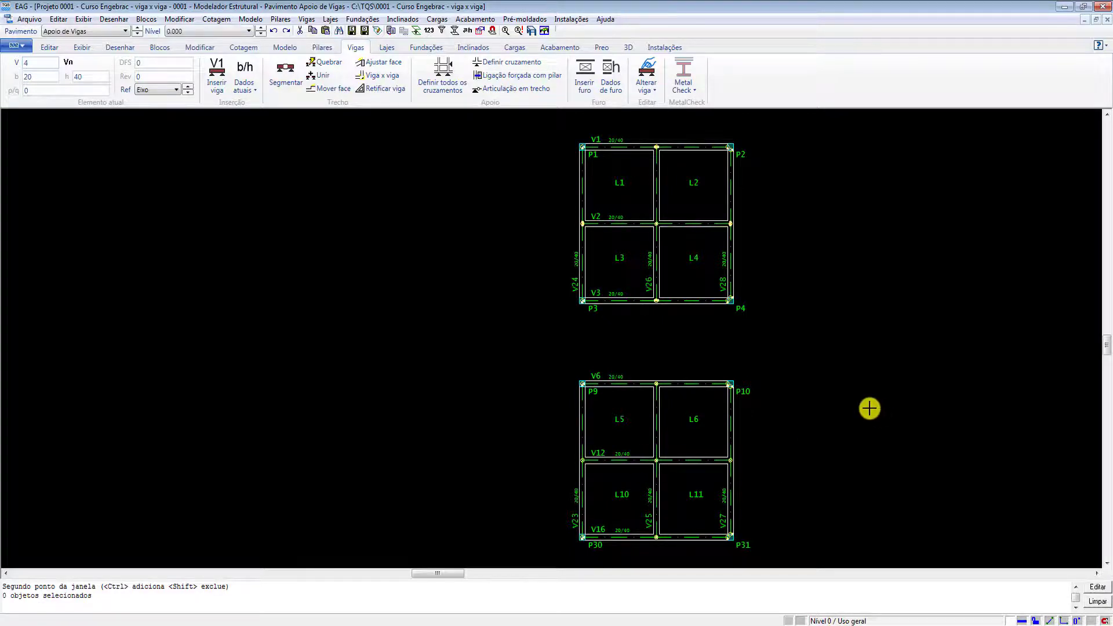
Set V6 and V16 as receiving beams at their crossings with V25, and V2 as receiving beam at its crossing with V26.
left_click(599, 367)
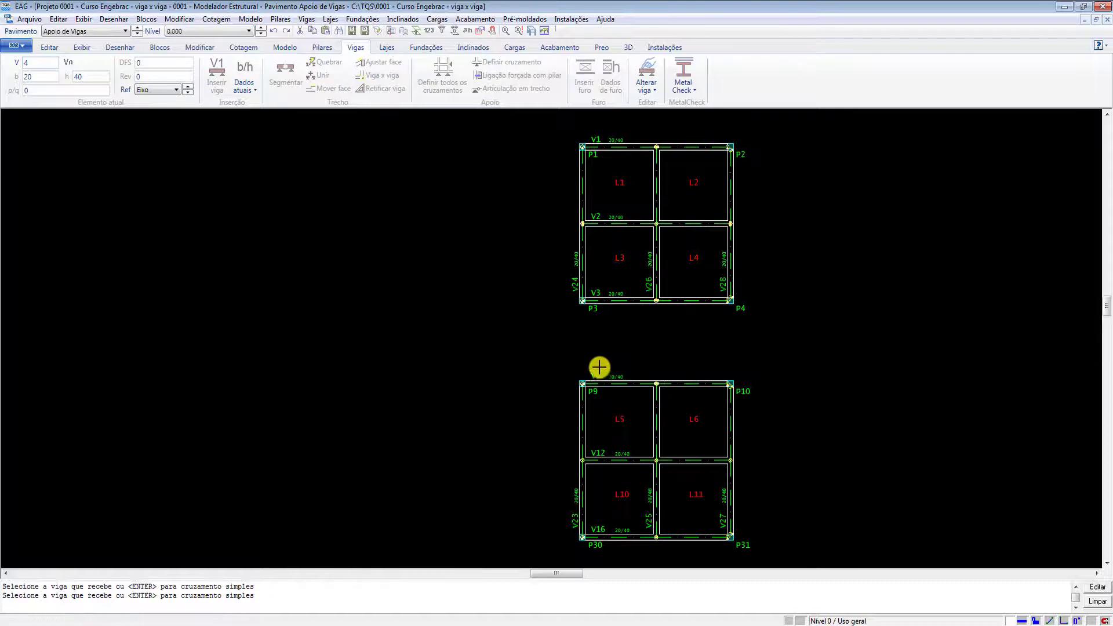
left_click(603, 525)
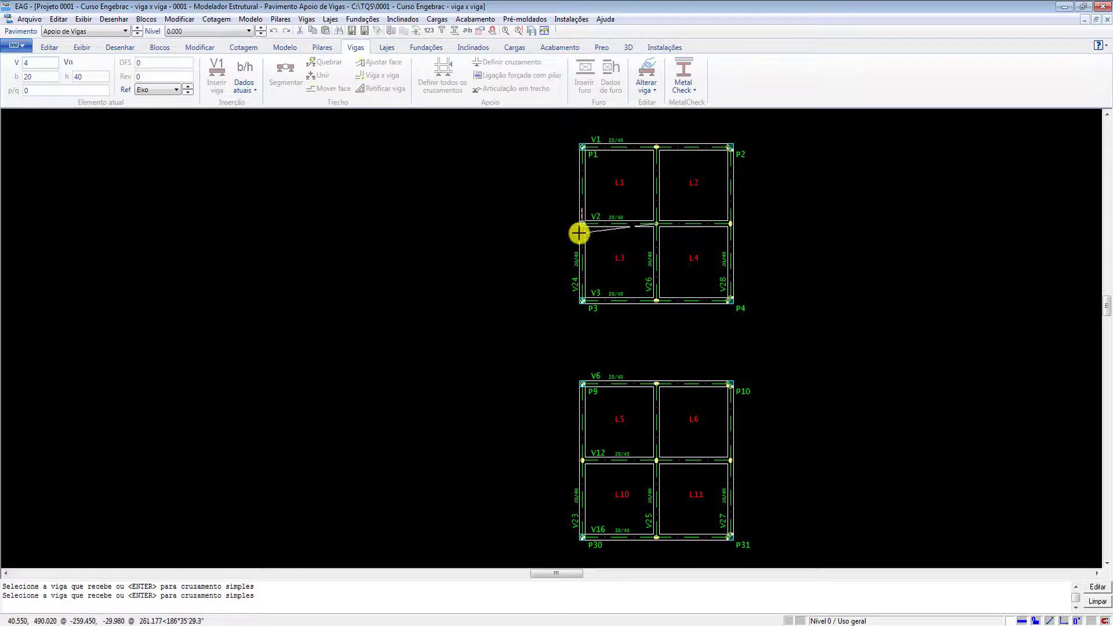
left_click(597, 210)
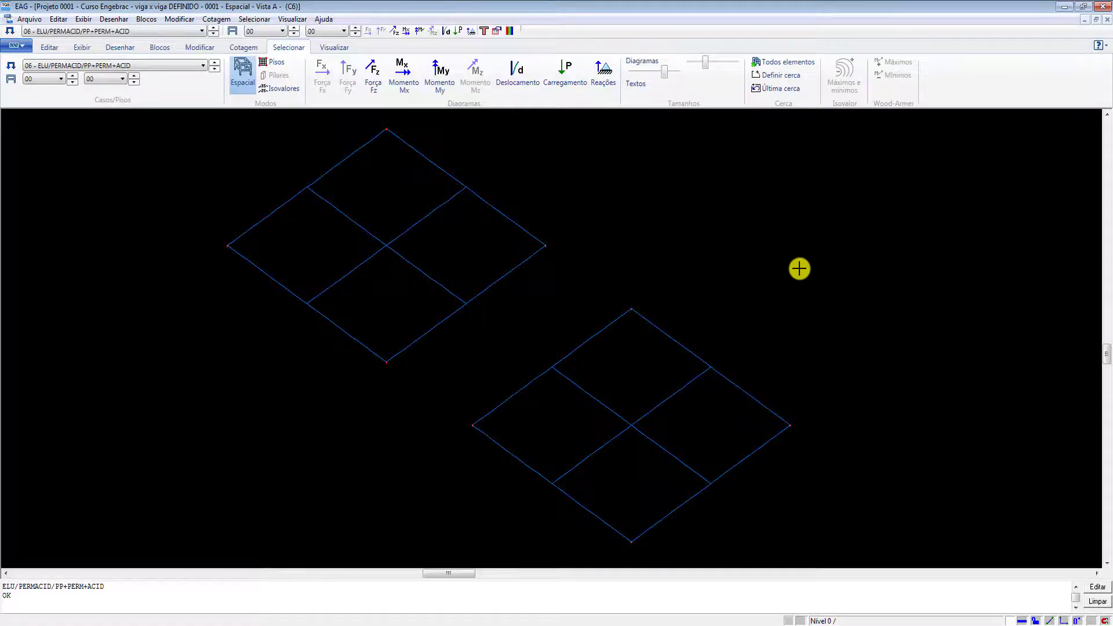
Display the My moment diagram for both grids and examine beam V2's reinforcement detail and bending moment diagram.
left_click(438, 74)
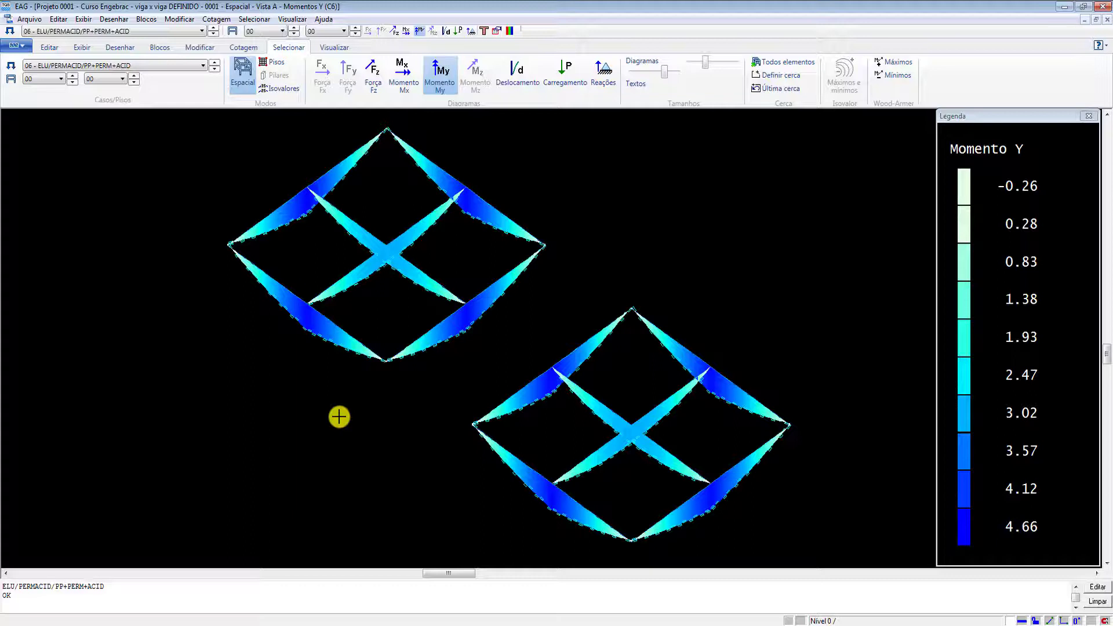
key("ctrl+Tab")
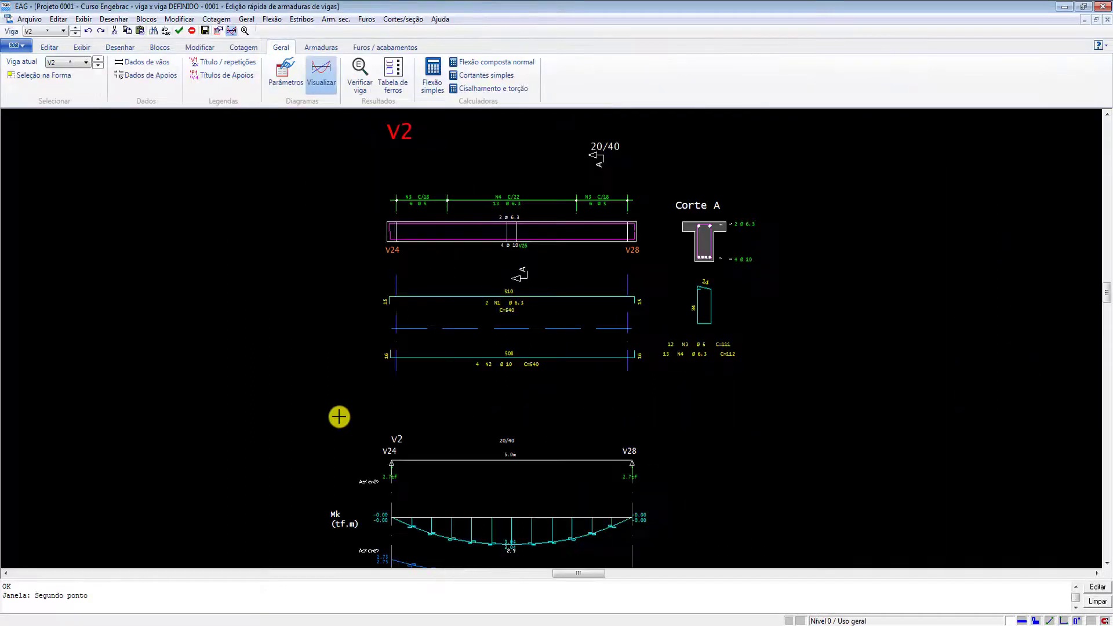
scroll(409, 237, "down", 1)
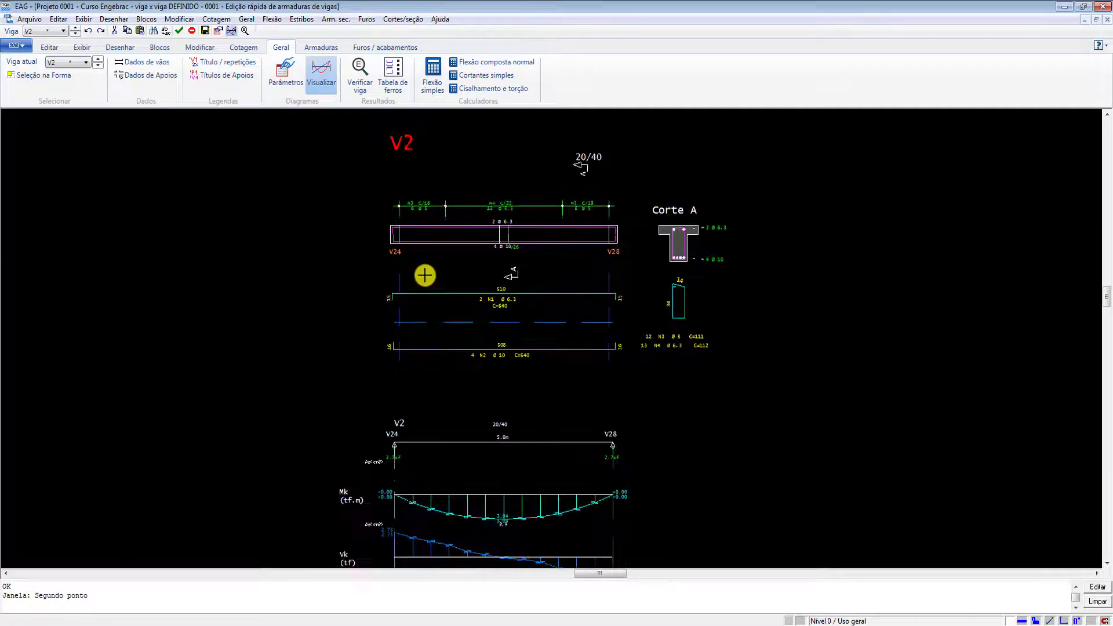
scroll(496, 544, "up", 9)
scroll(495, 503, "up", 1)
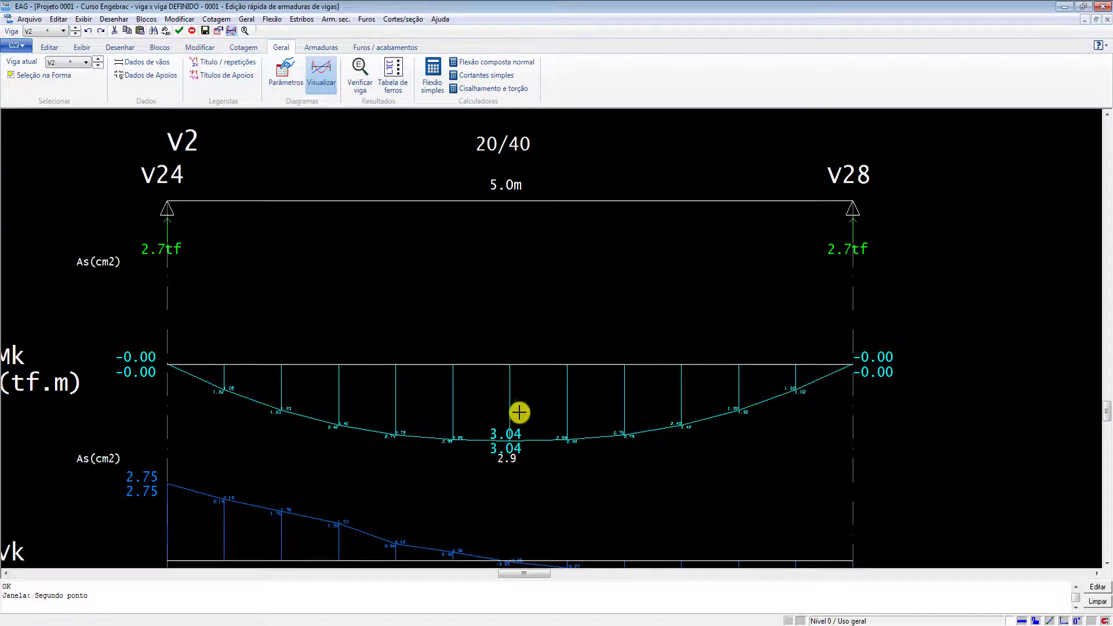
scroll(498, 530, "down", 3)
scroll(498, 533, "down", 3)
scroll(496, 423, "up", 6)
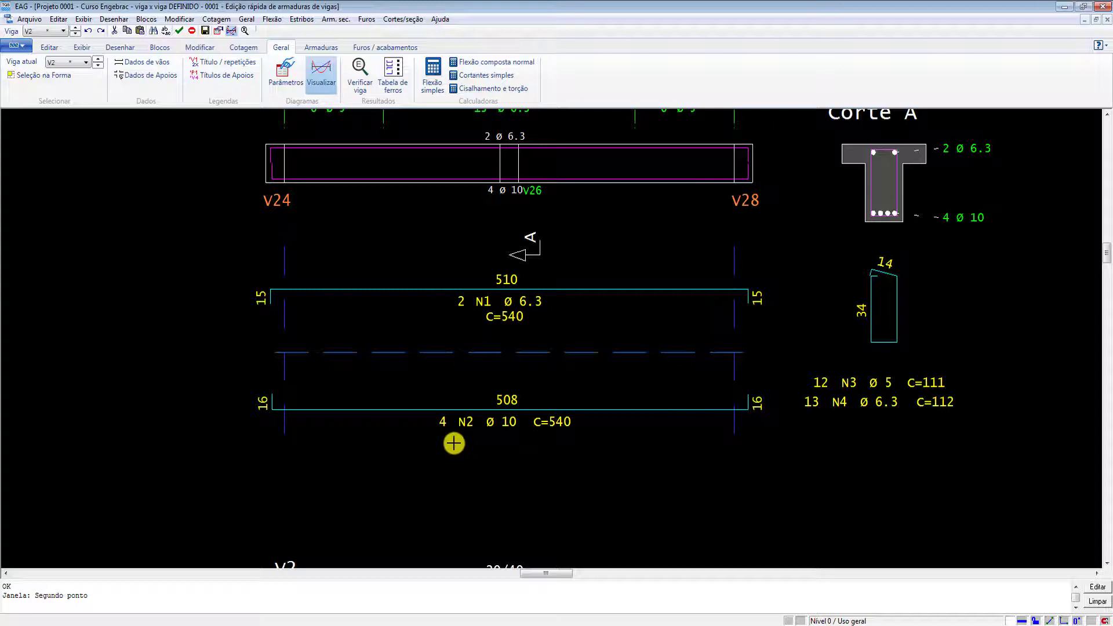
Make V26 the current beam in the reinforcement editor to view its detailing and force diagrams.
left_click(73, 63)
scroll(84, 226, "down", 3)
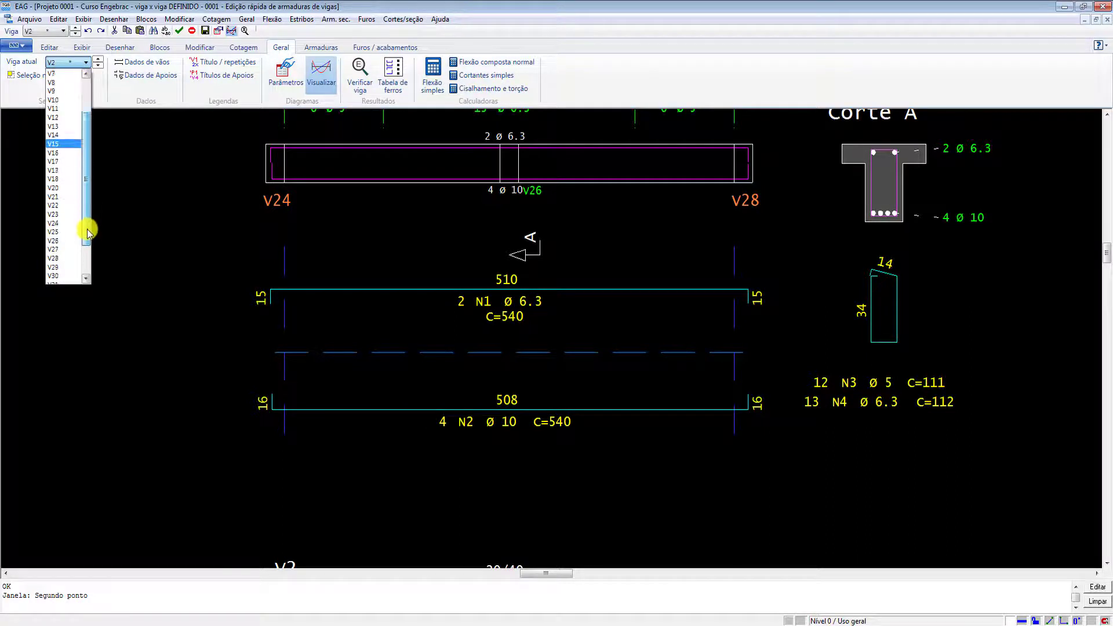
left_click(58, 223)
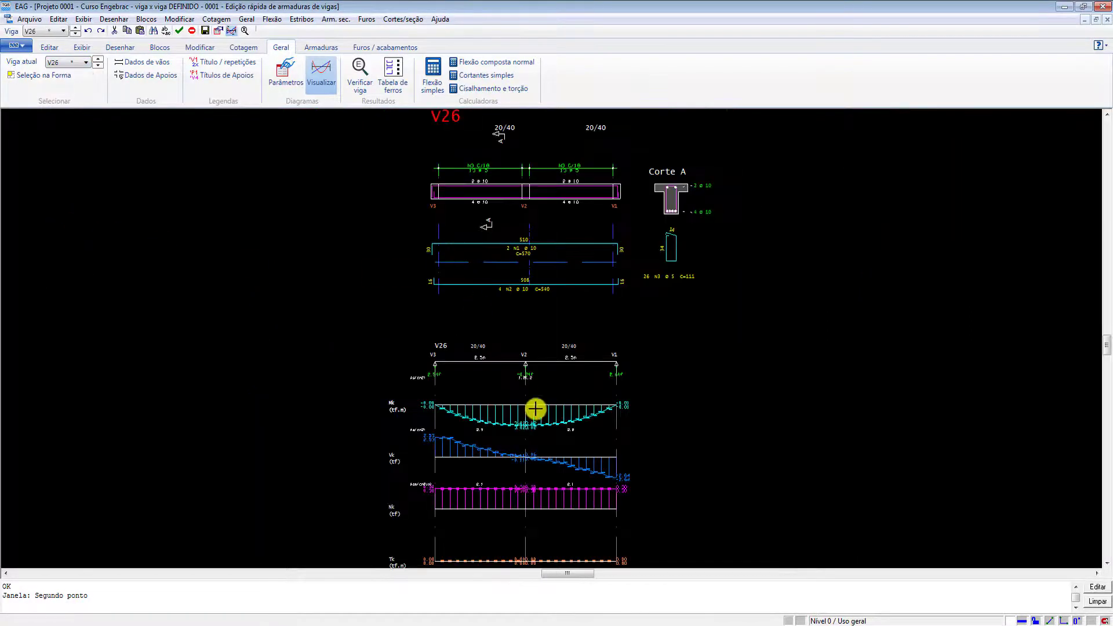
Examine beam V26's bending moment diagram, longitudinal bars, cross-section and support reactions at V3, V2 and V1.
scroll(531, 406, "up", 5)
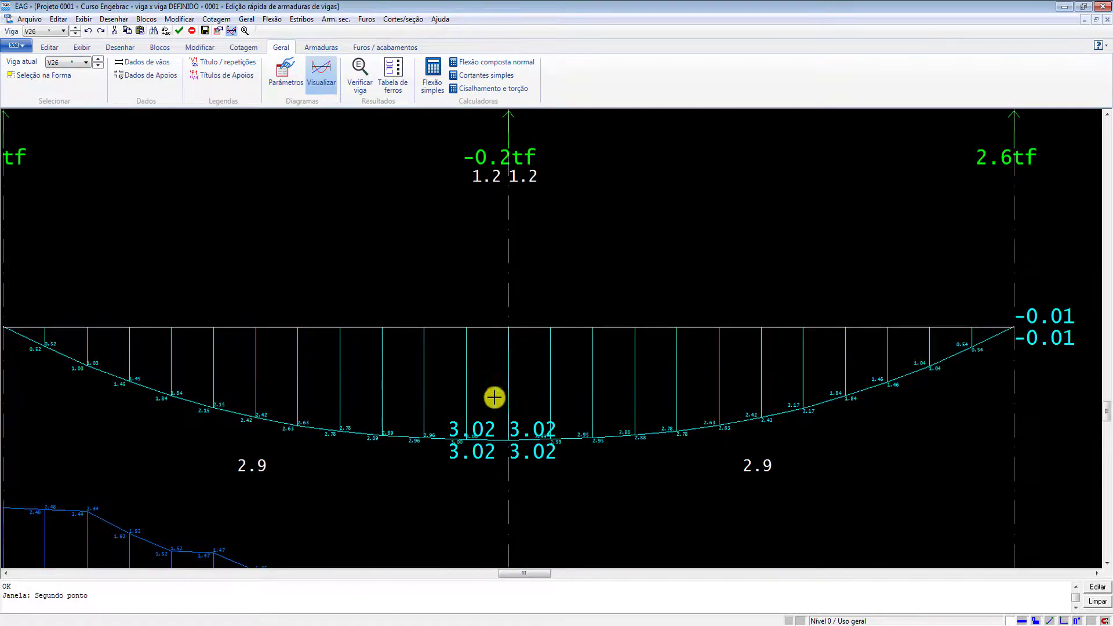
scroll(506, 529, "down", 5)
scroll(482, 254, "up", 3)
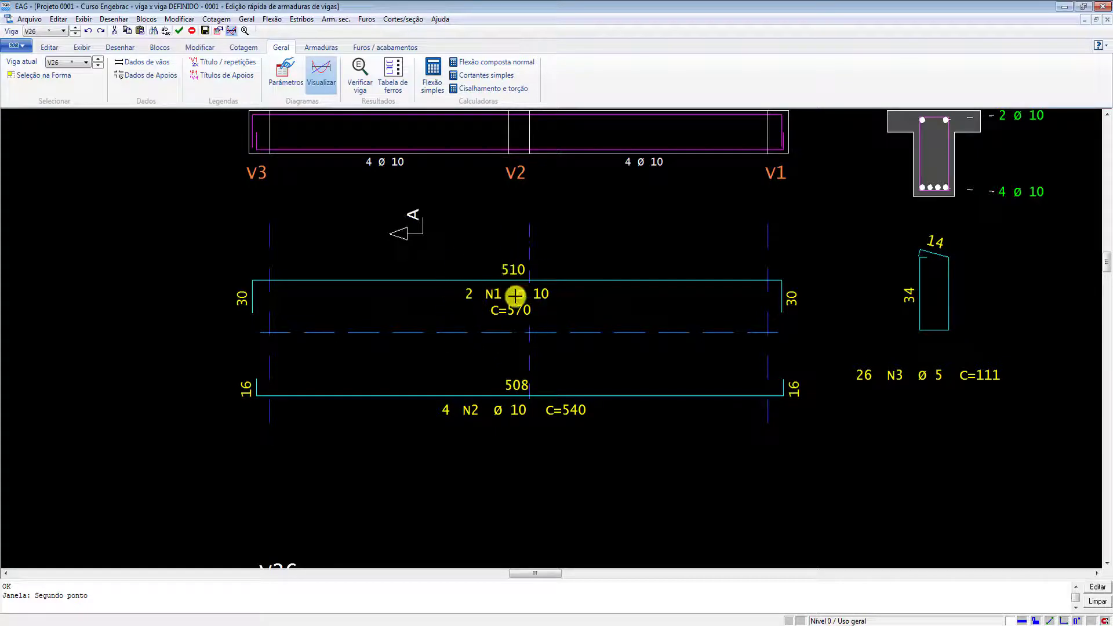
scroll(520, 379, "down", 1)
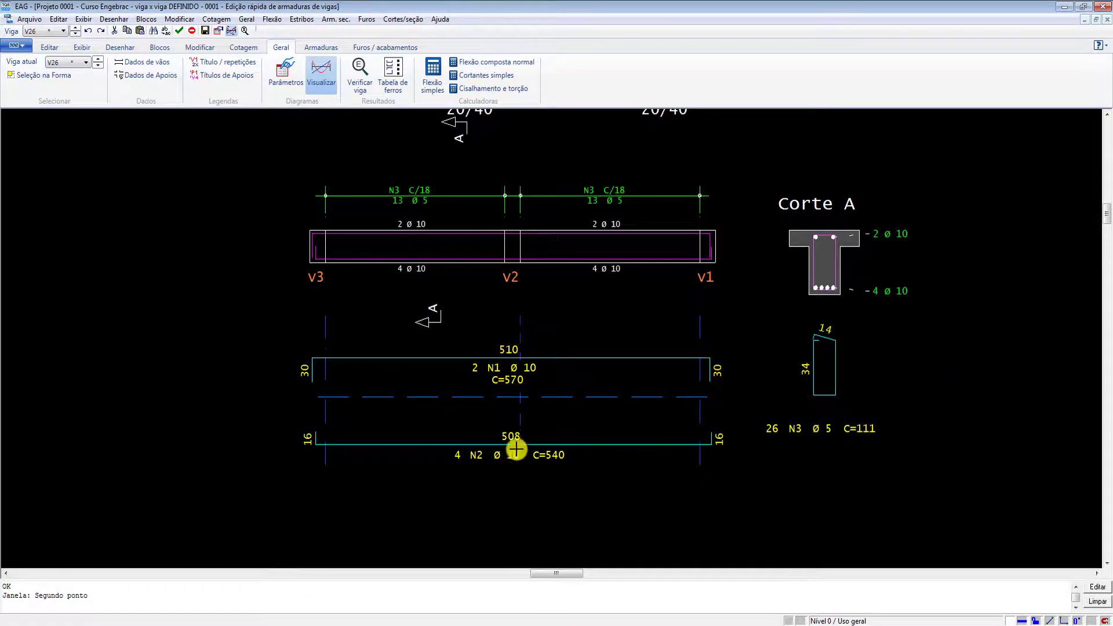
scroll(516, 443, "down", 1)
scroll(516, 377, "up", 1)
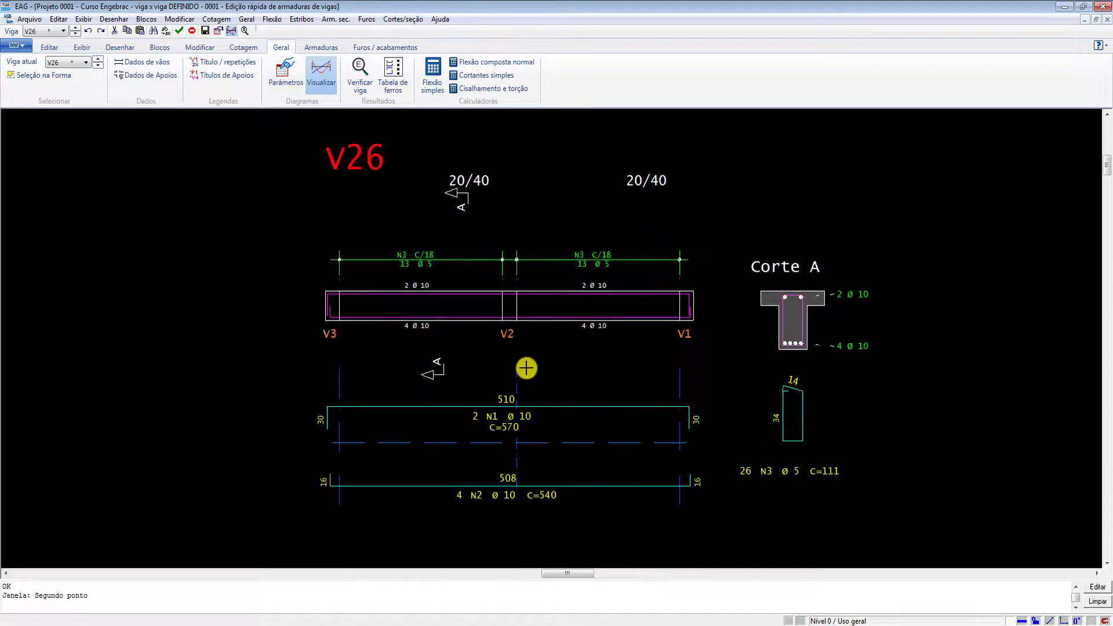
scroll(526, 258, "down", 1)
scroll(522, 489, "up", 2)
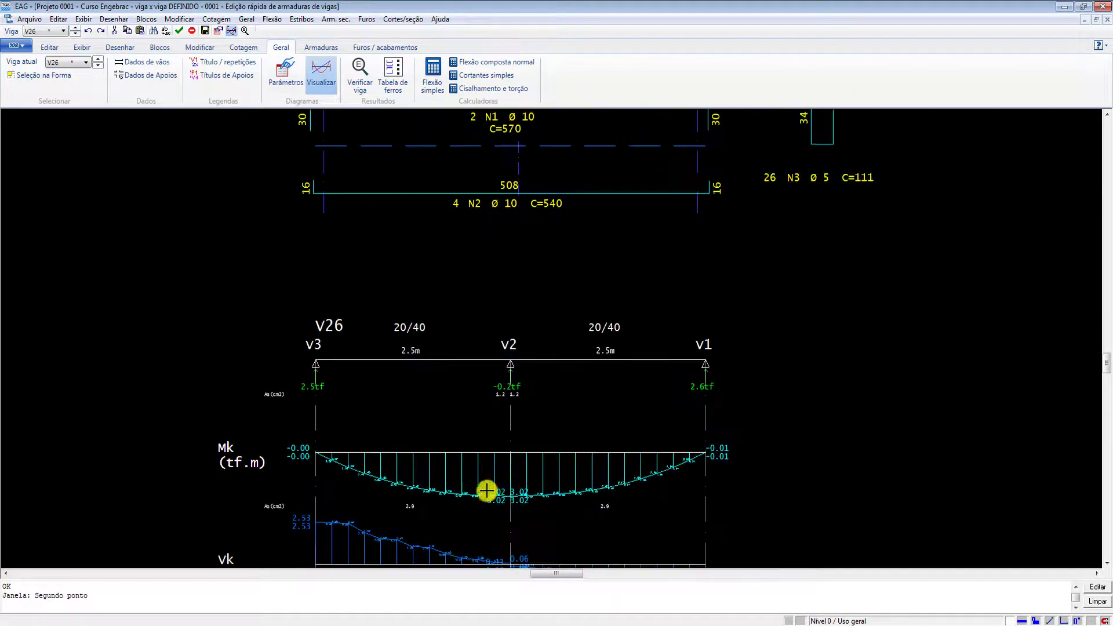
scroll(513, 502, "down", 2)
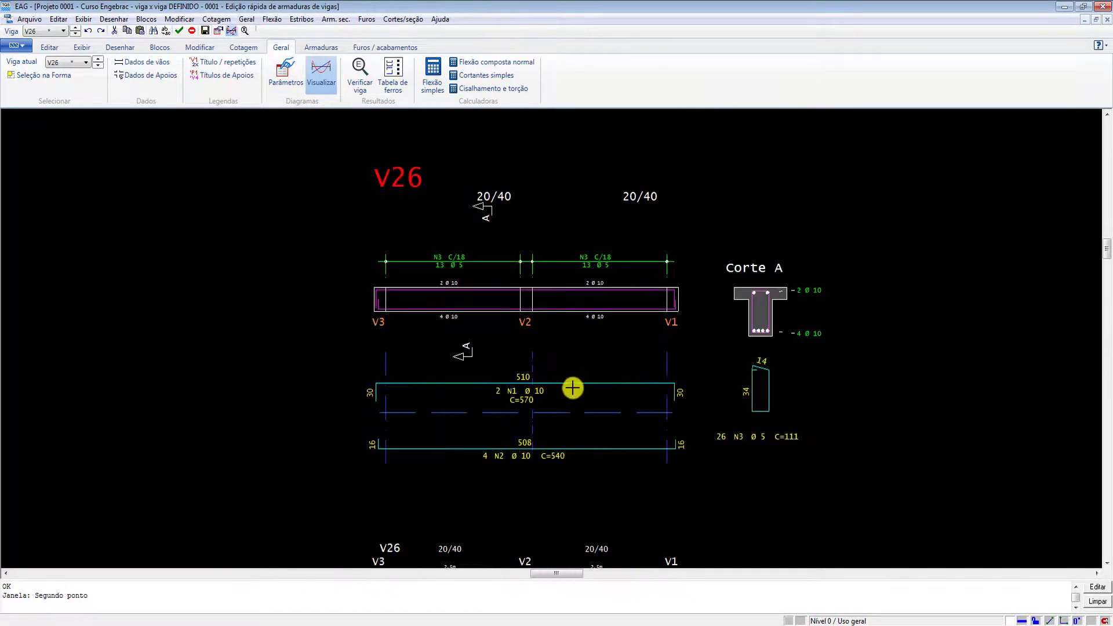
scroll(543, 522, "up", 2)
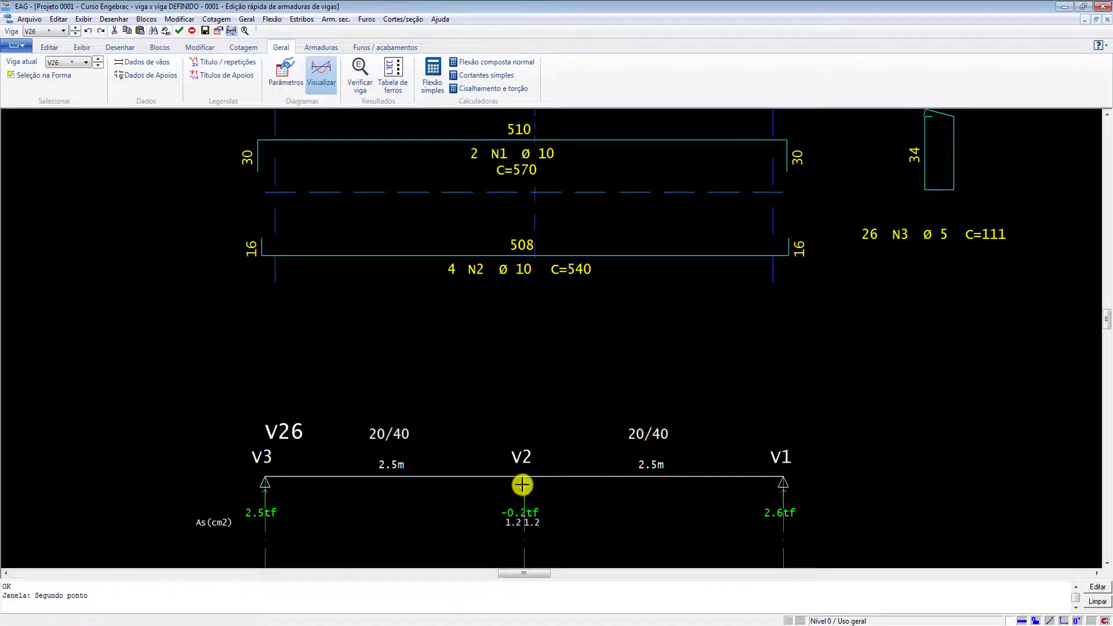
scroll(529, 519, "down", 1)
scroll(504, 519, "up", 1)
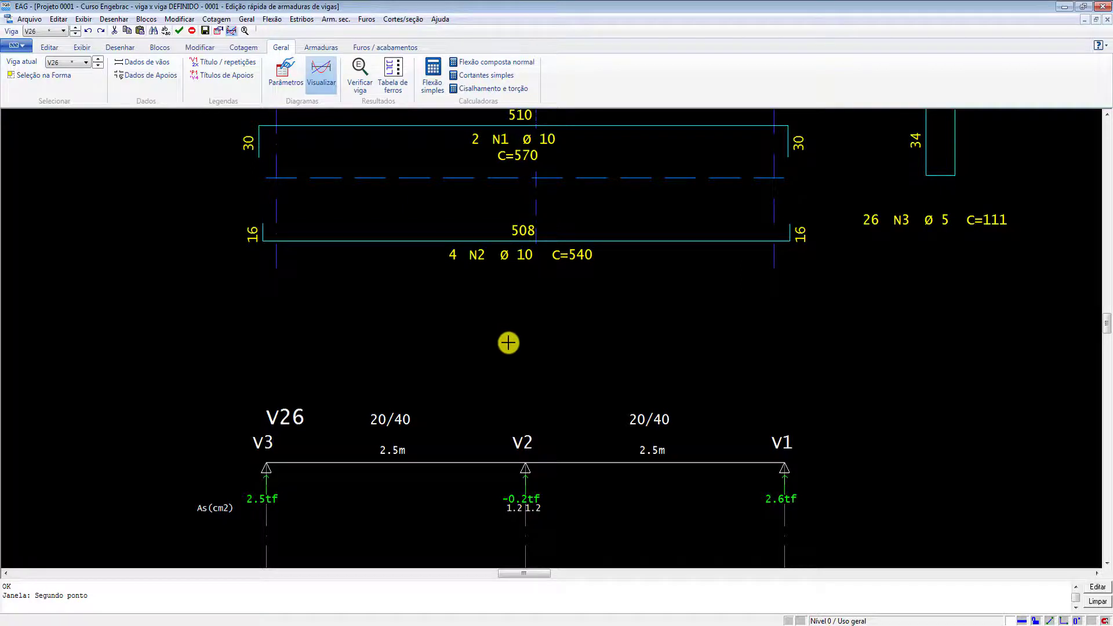
scroll(550, 405, "down", 2)
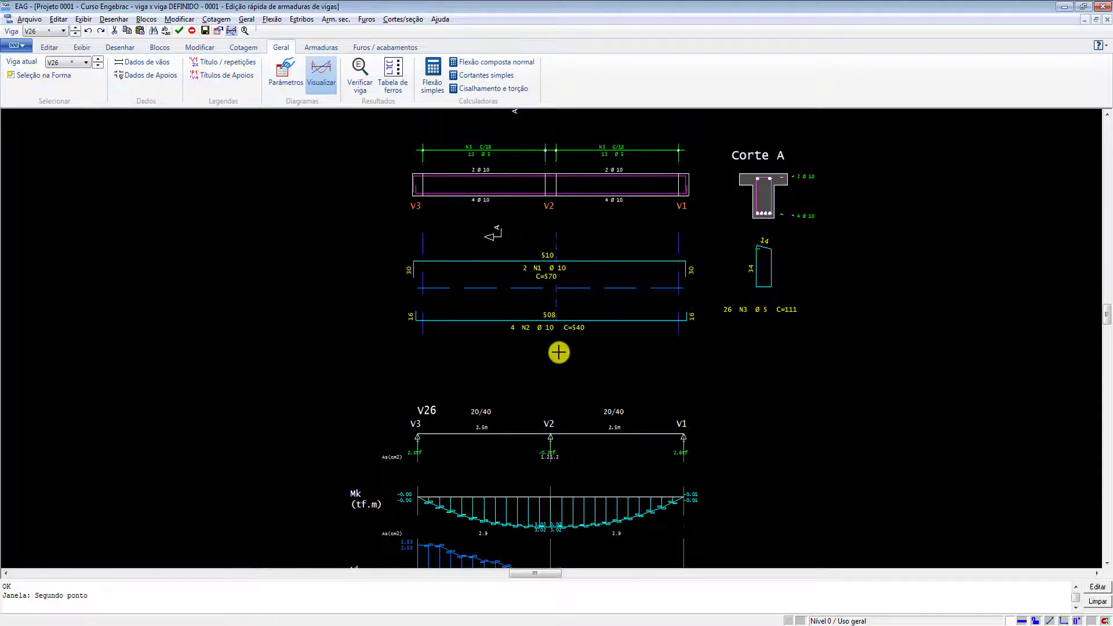
Return to the structural model and define the crossing between V2 and V26 as a simple crossing.
key("ctrl+Tab")
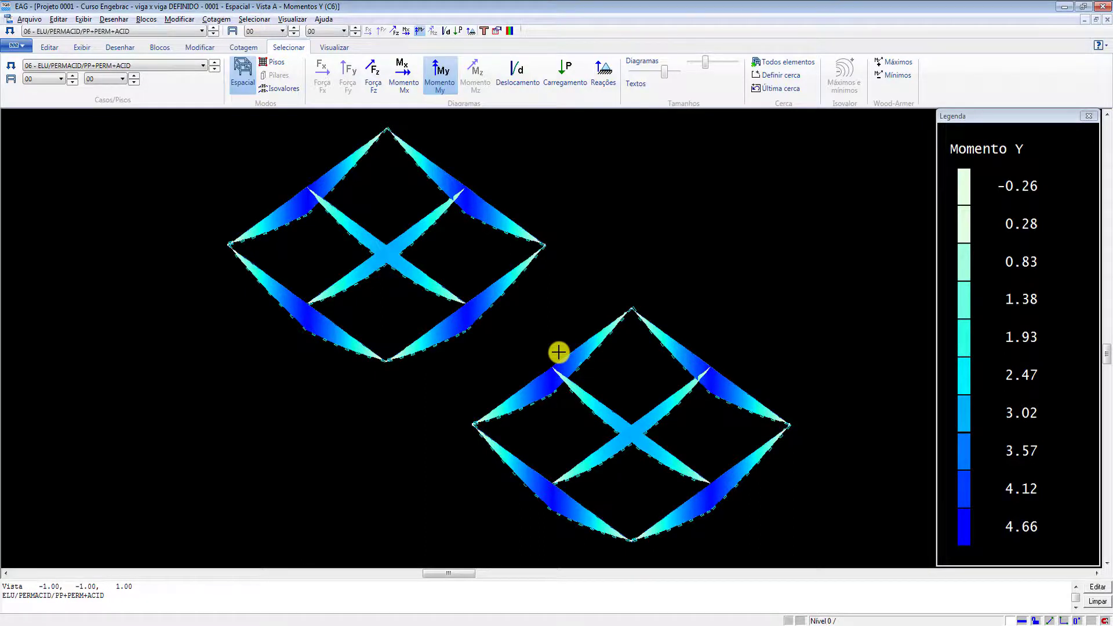
key("alt+Tab")
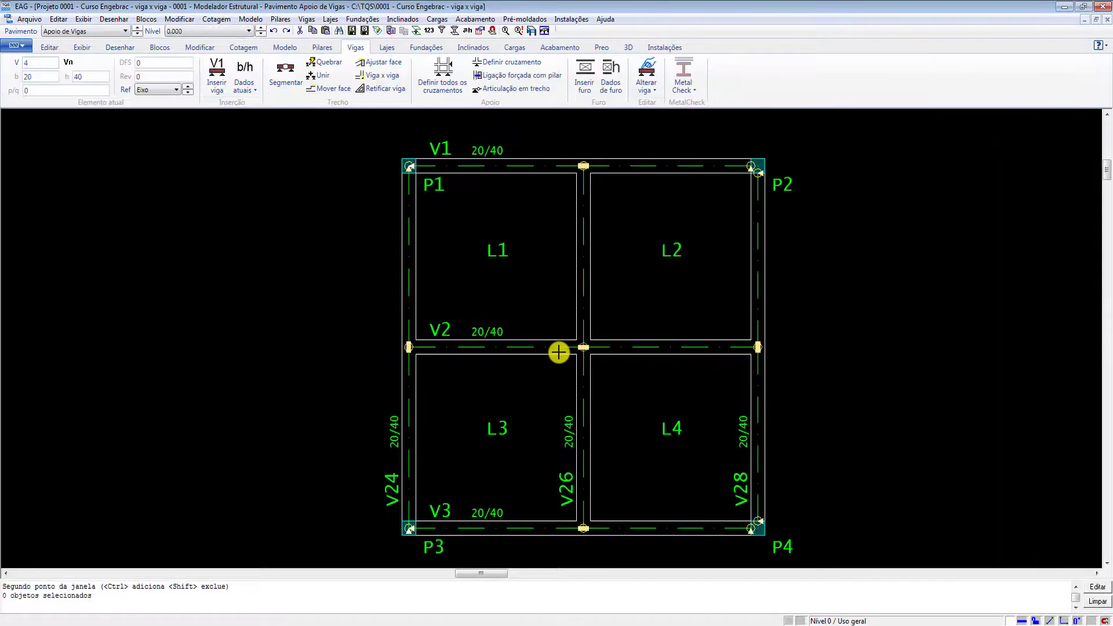
left_click(512, 63)
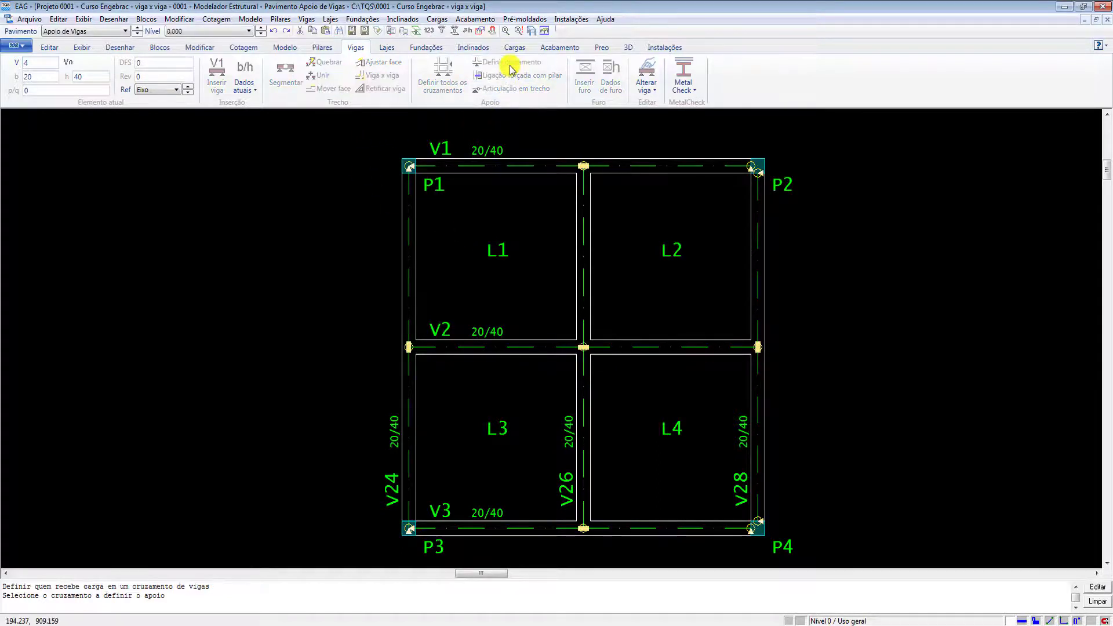
left_click(570, 334)
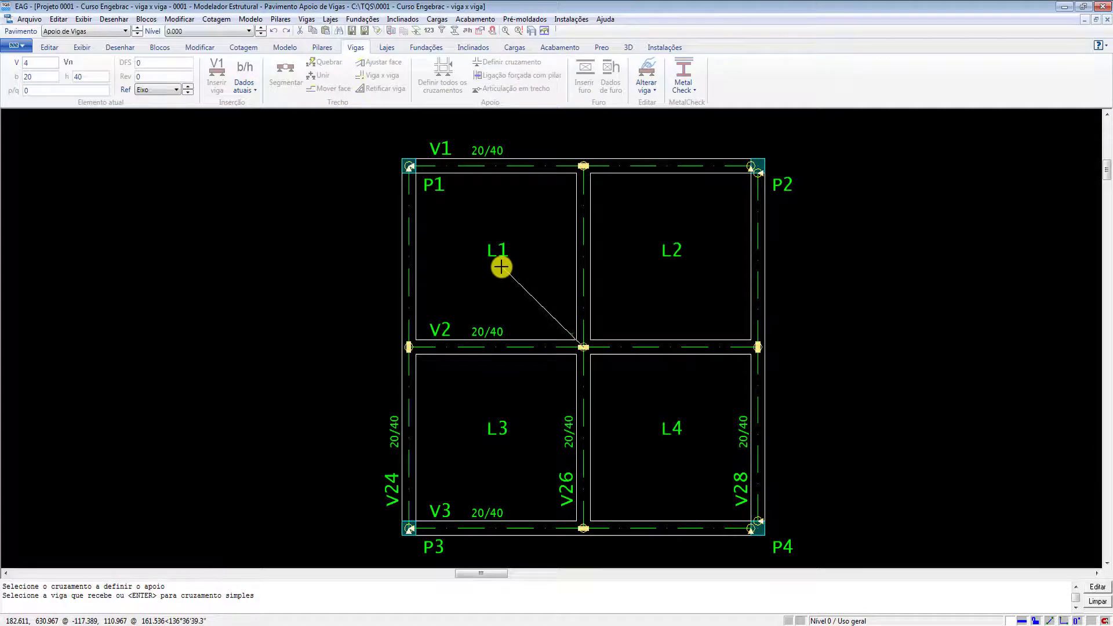
key("Return")
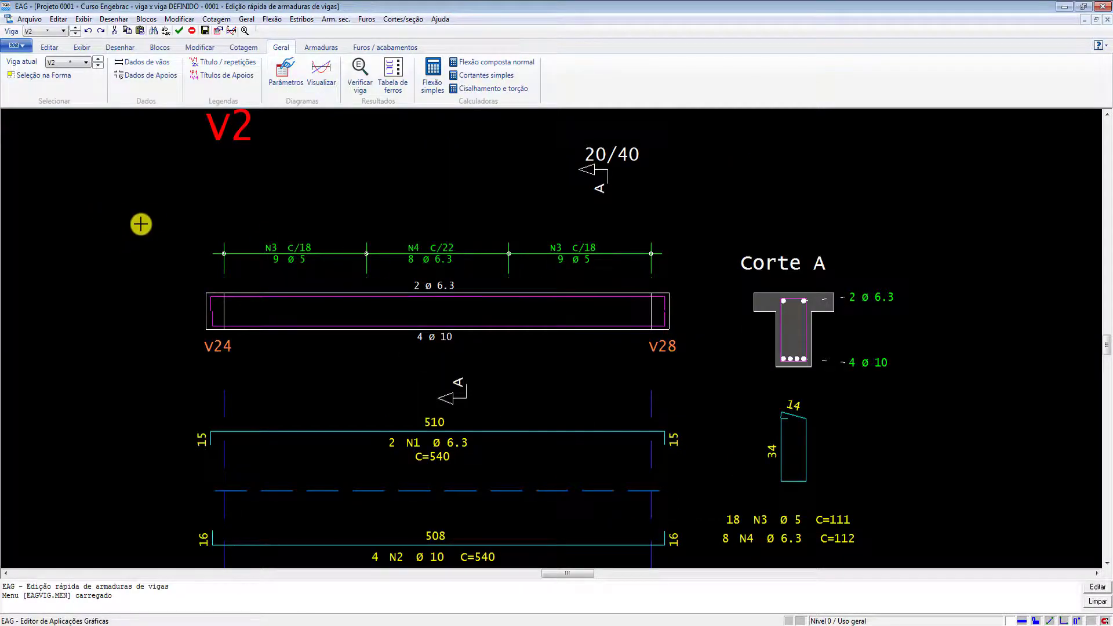
Make V26 the current beam in the reinforcement editor in place of V2.
left_click(86, 63)
left_click_drag(87, 143, 87, 192)
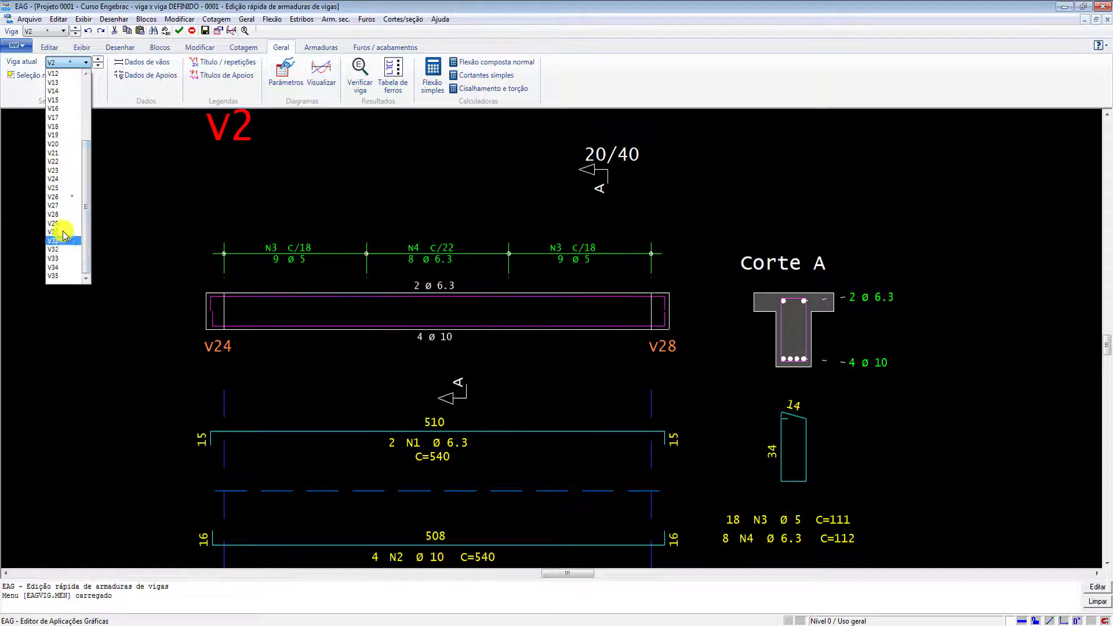
left_click(64, 197)
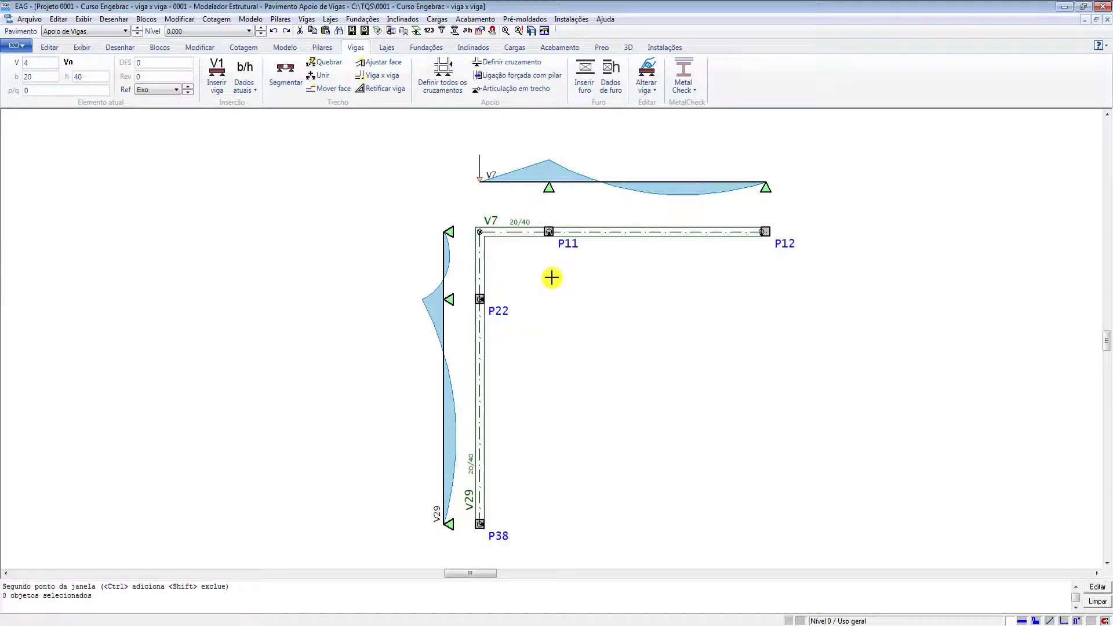
Change the plan's display mode and select the corner crossing of V7 and V29 to define its receiving beam.
key("F4")
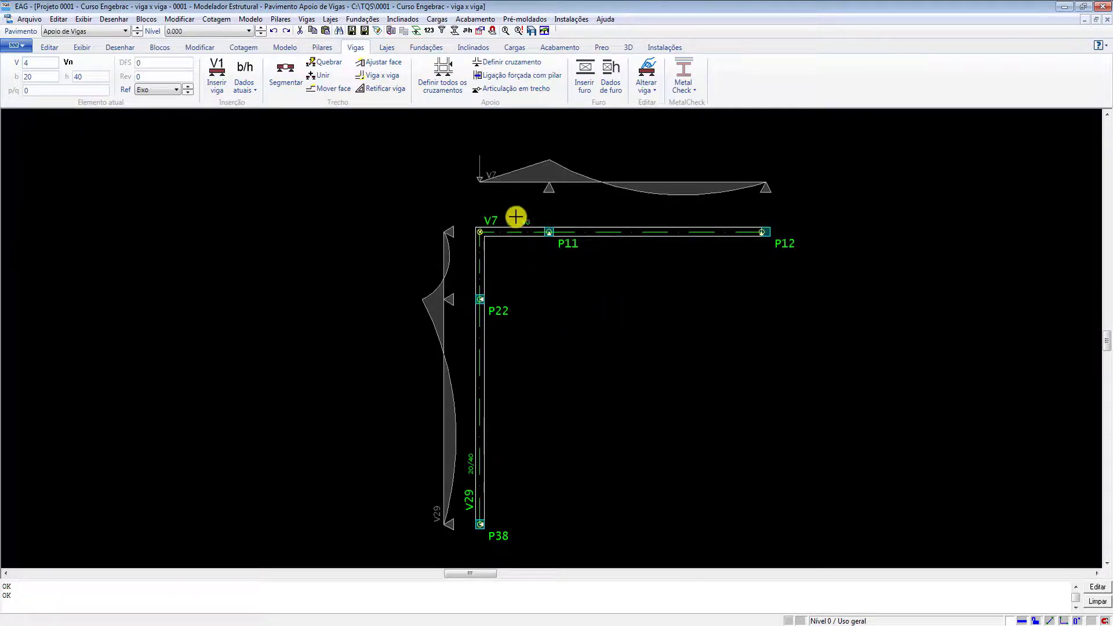
left_click(500, 62)
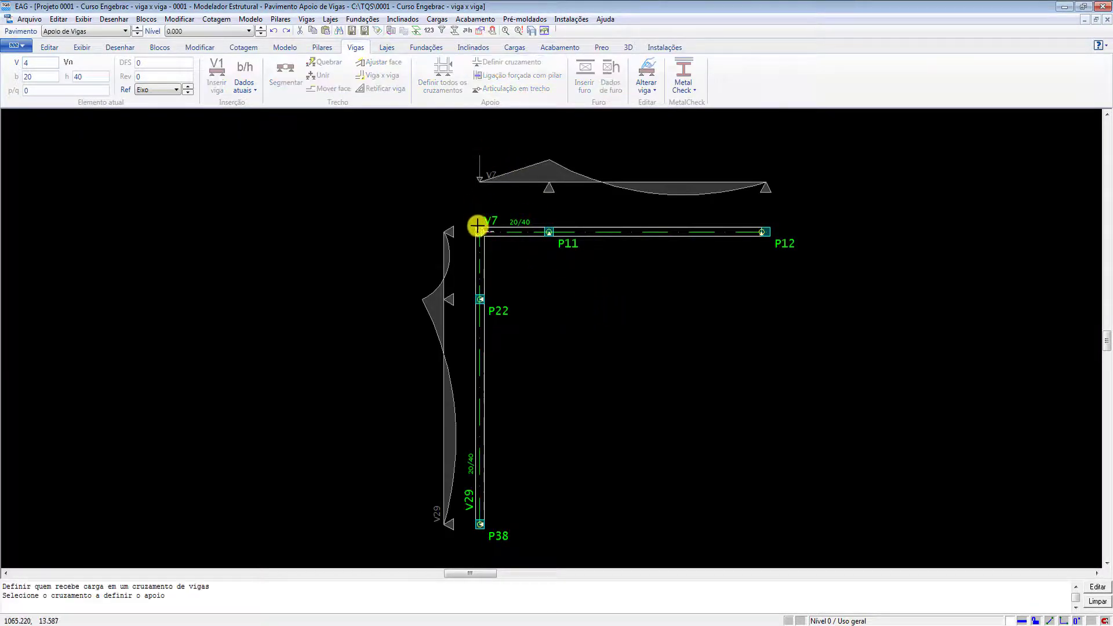
left_click(478, 232)
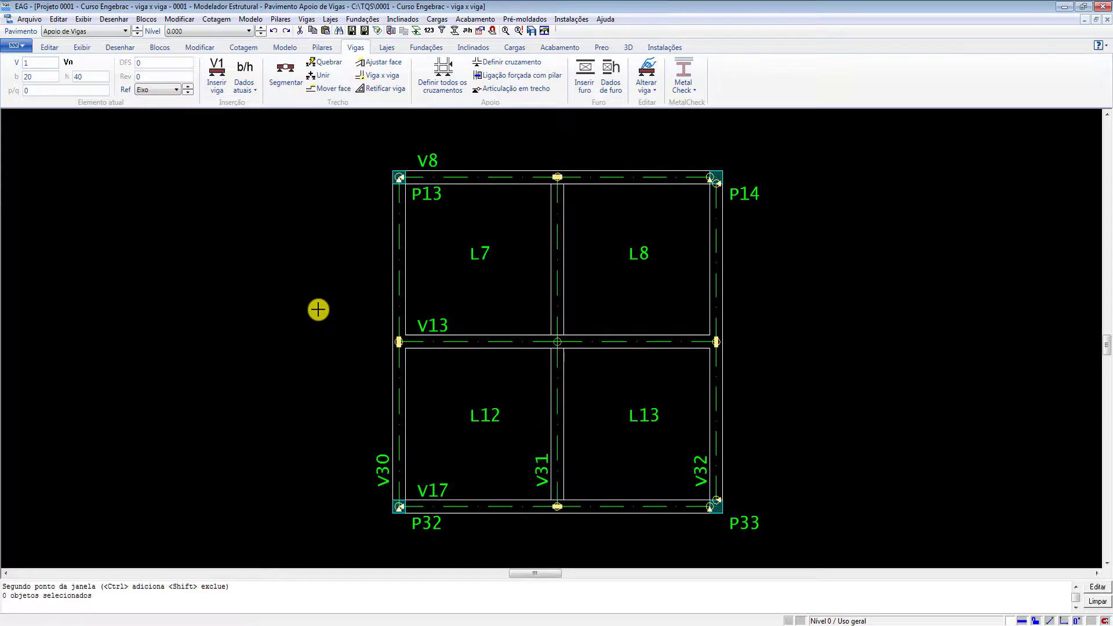
Turn on the display of beam section dimensions in the floor plan.
key("F4")
left_click(336, 267)
left_click(715, 419)
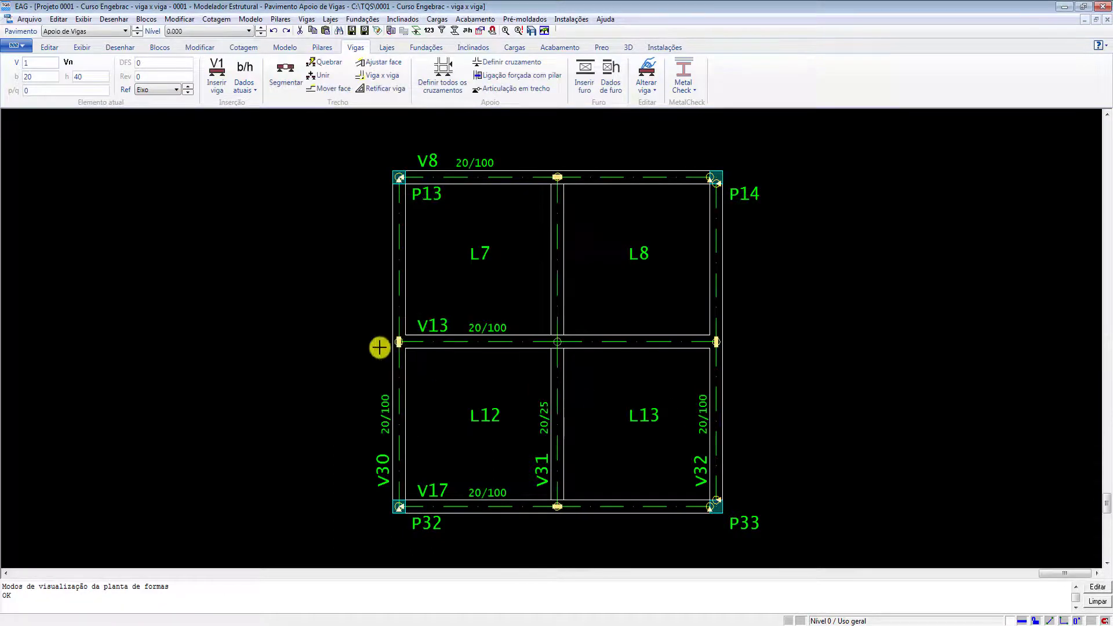
left_click(318, 346)
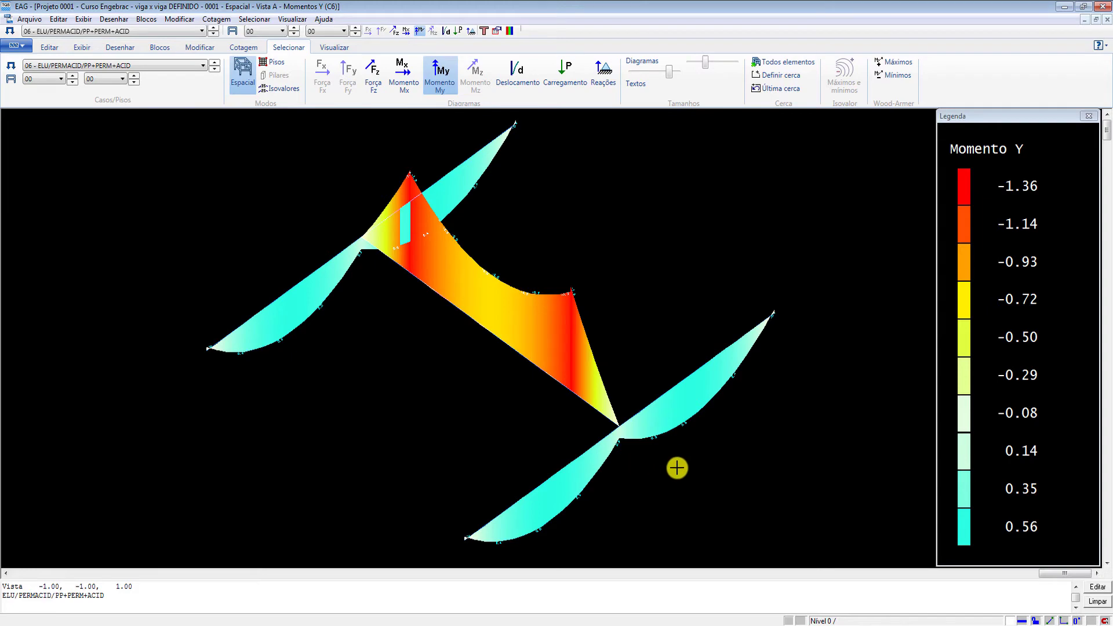
Switch from the My moment diagram to the Apoio de Vigas floor model.
key("ctrl+Tab")
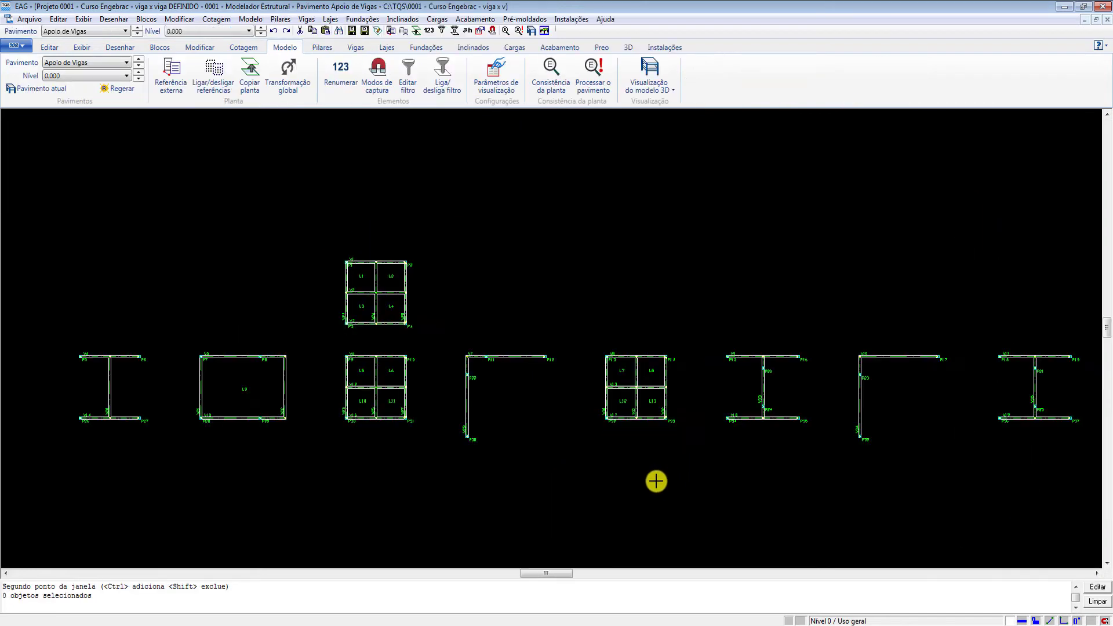